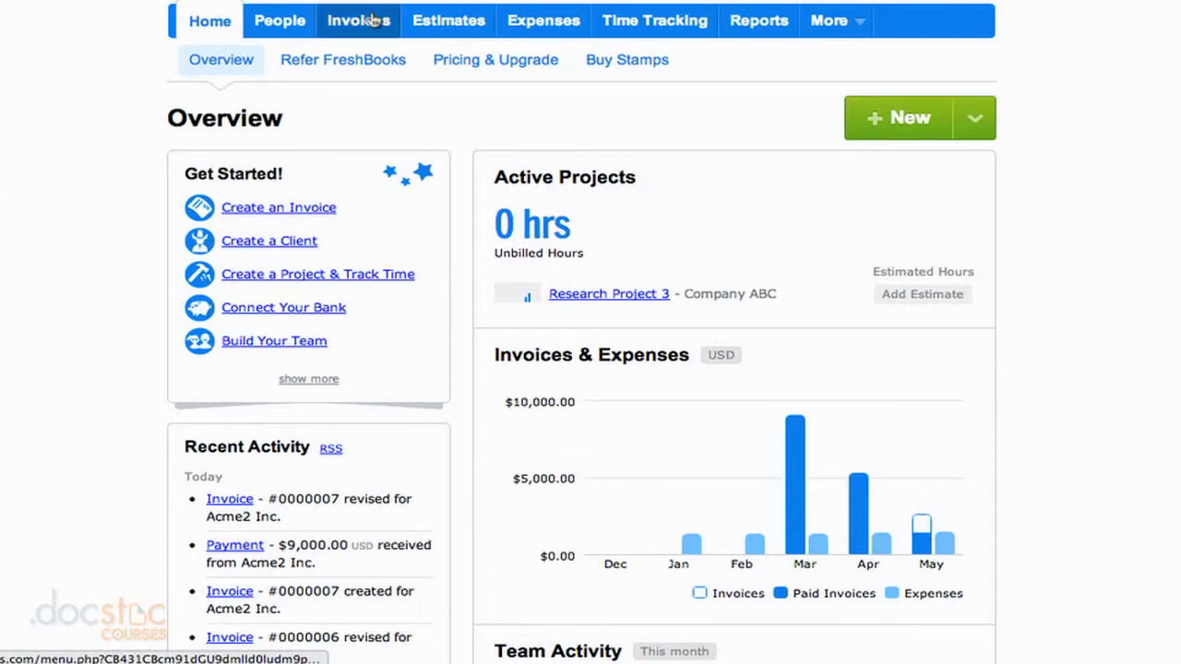
Check the monthly values on the home overview chart, then go to All Reports
mouse_move(628, 297)
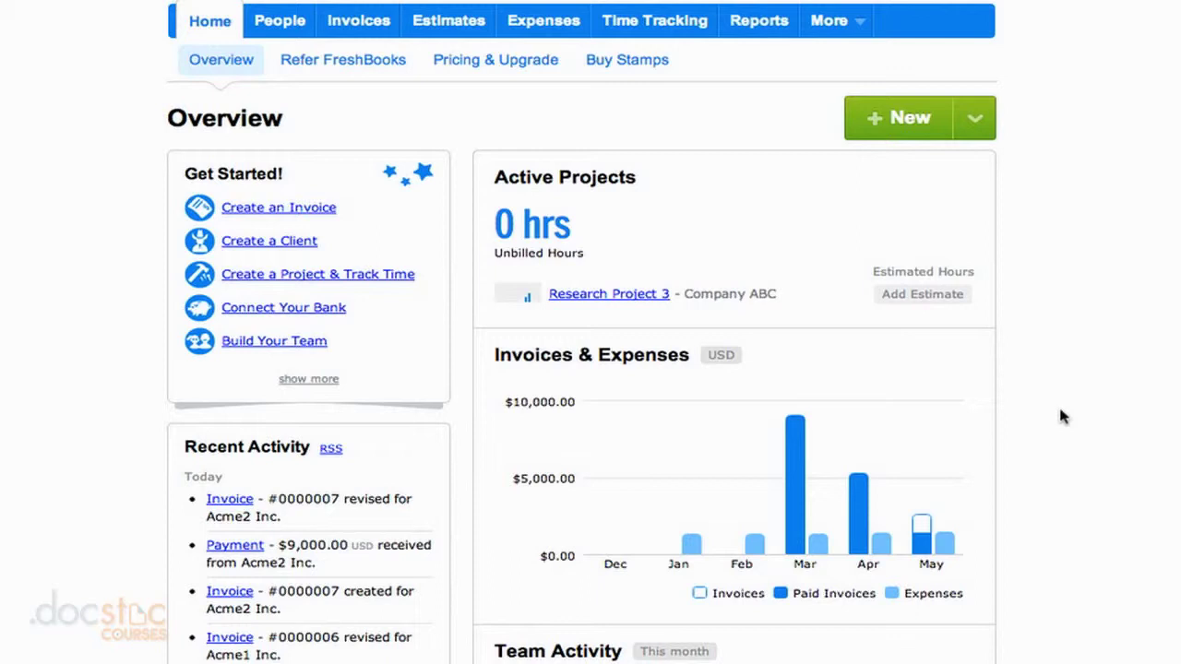
mouse_move(927, 535)
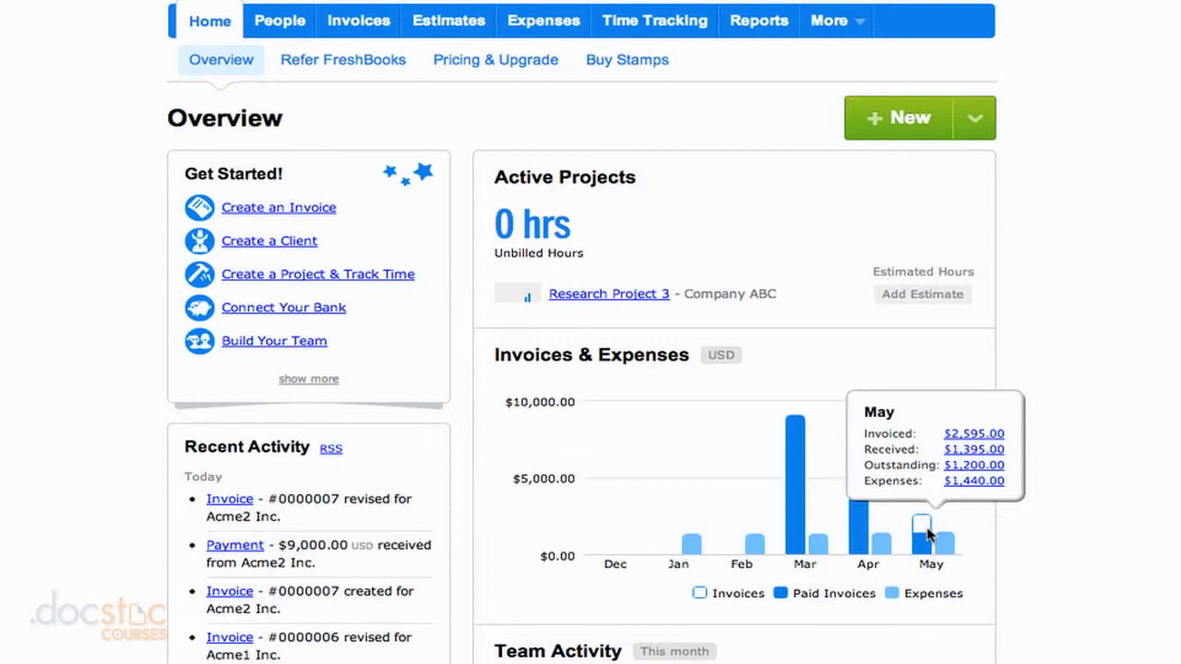
mouse_move(828, 553)
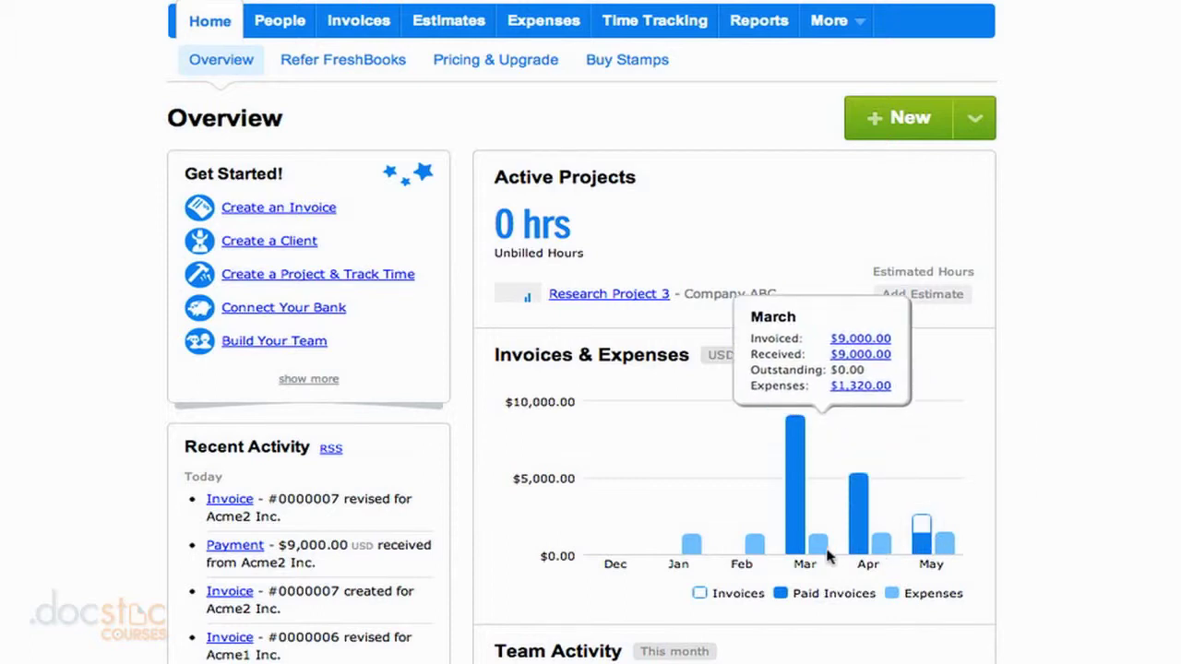
mouse_move(756, 551)
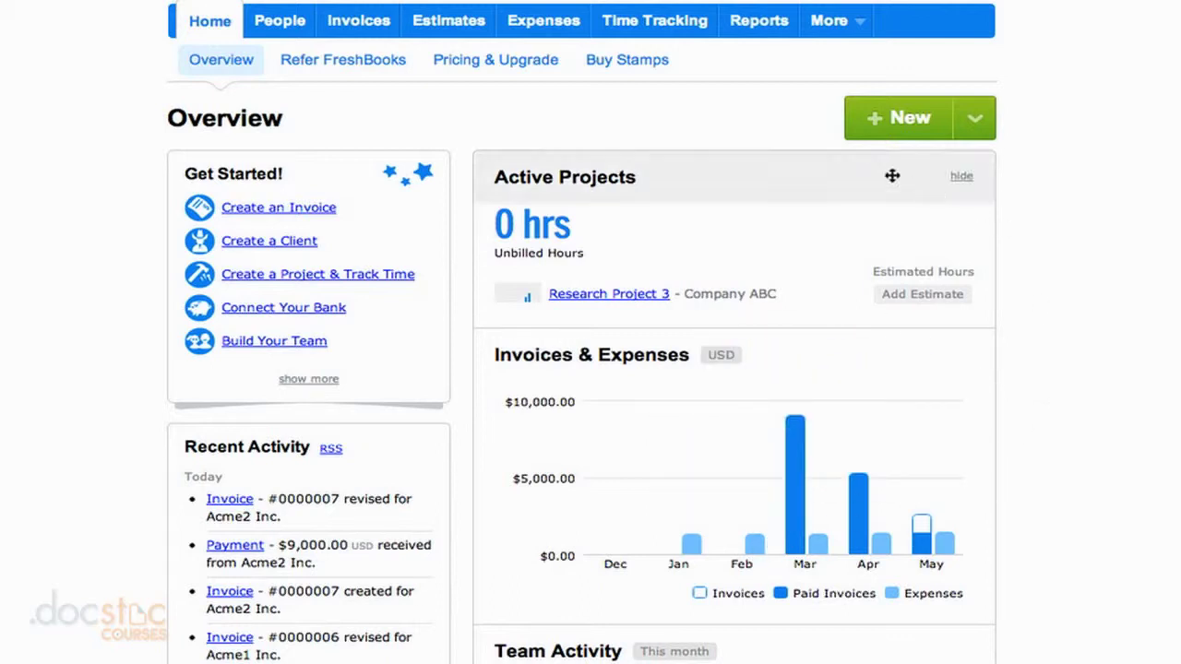
click(777, 28)
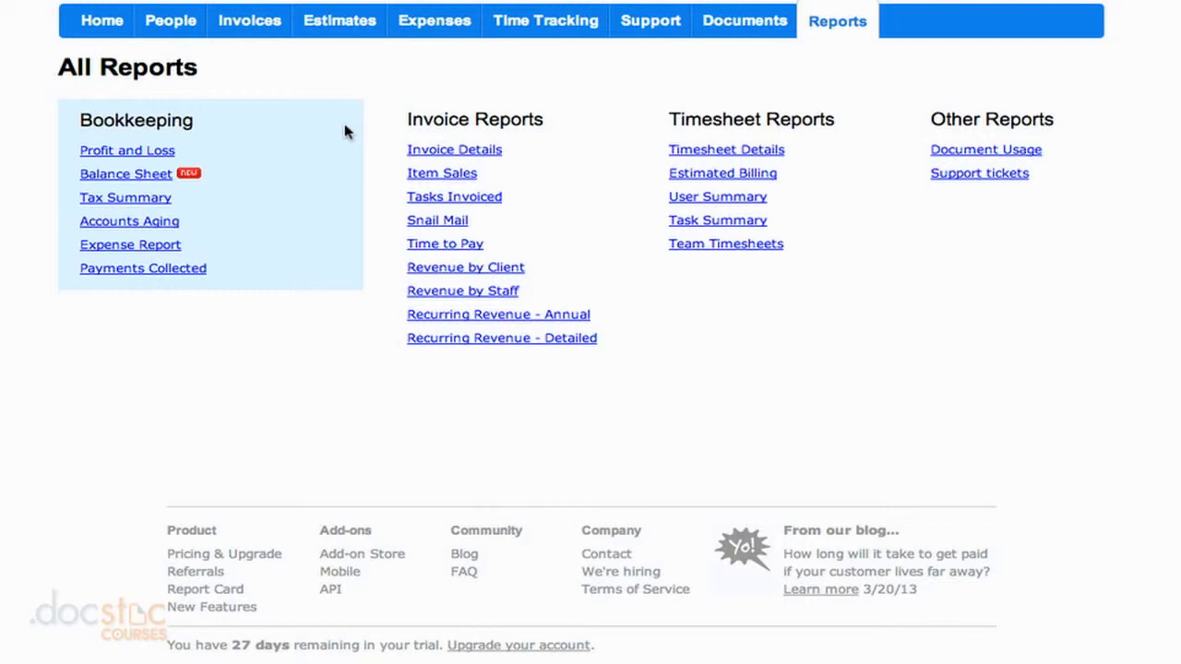
Open the Profit and Loss report from the Bookkeeping category
click(169, 152)
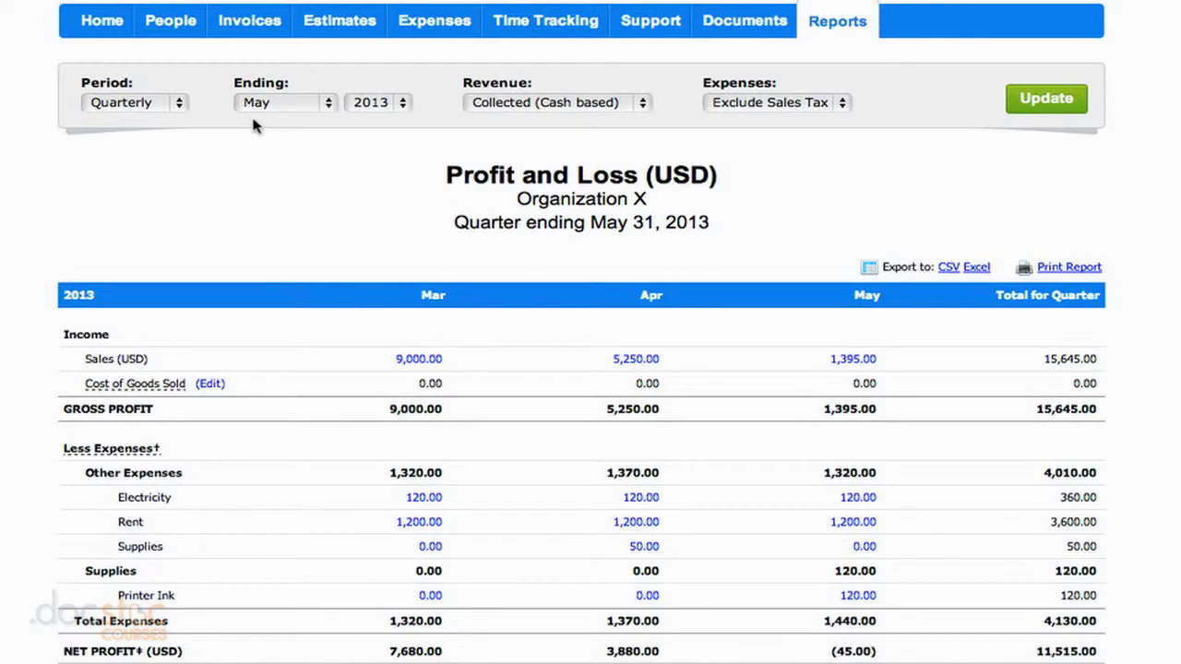
Update Profit and Loss to a Yearly period, Collected (Cash based) revenue, excluding sales tax
click(164, 103)
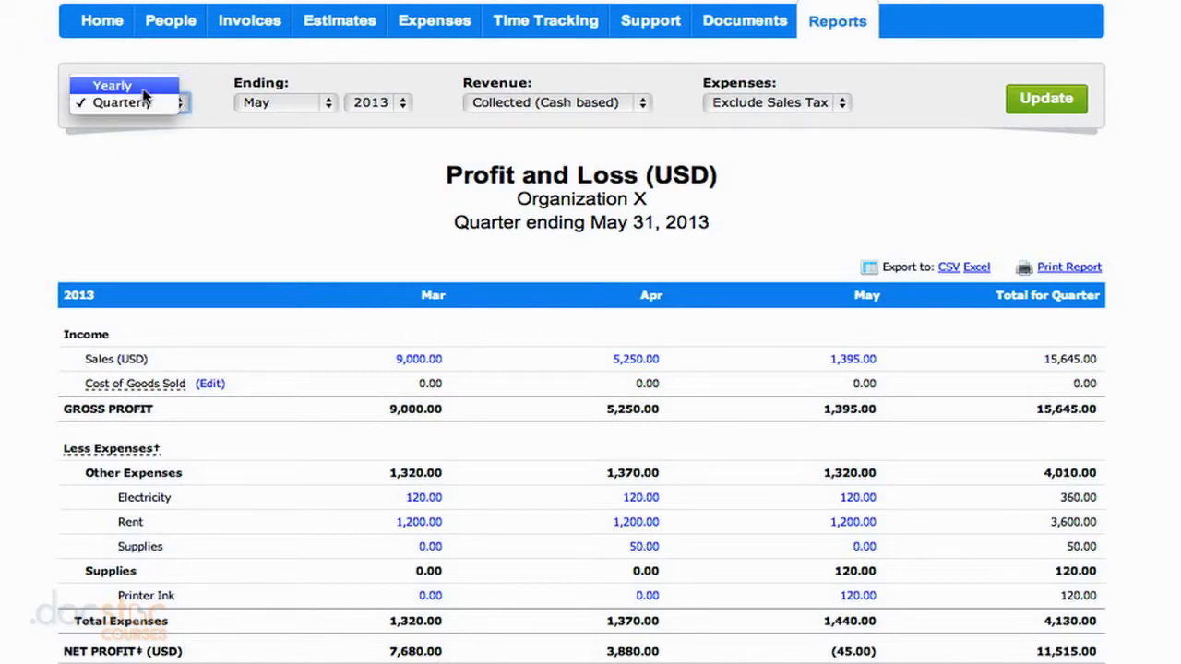
click(144, 86)
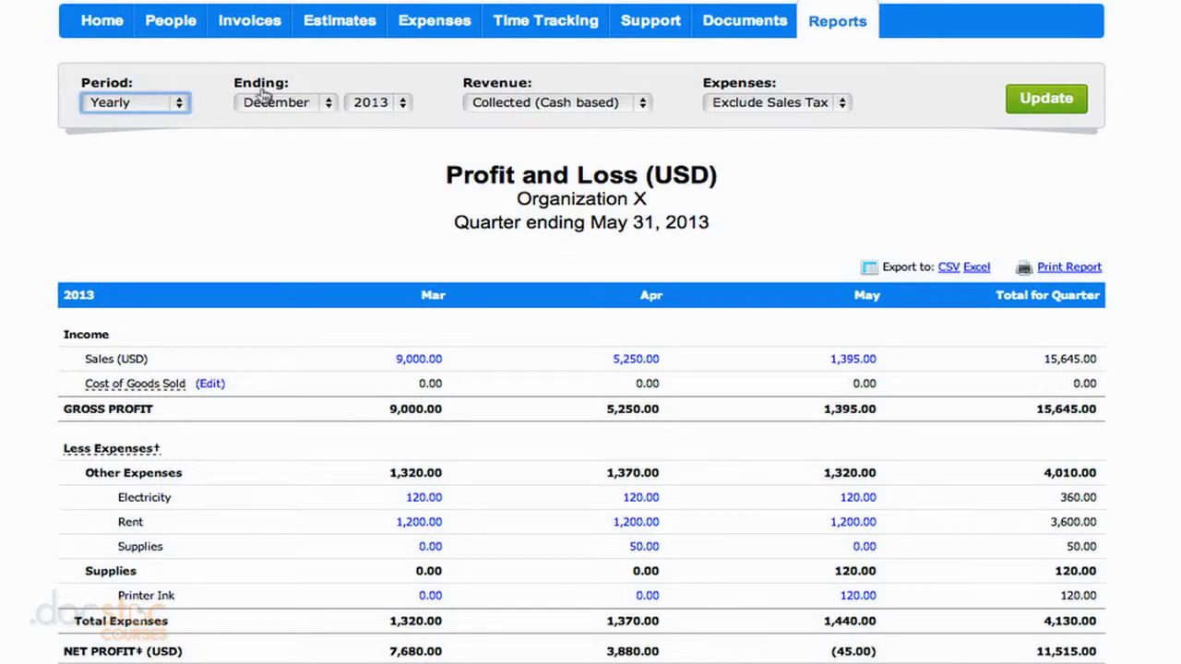
click(641, 106)
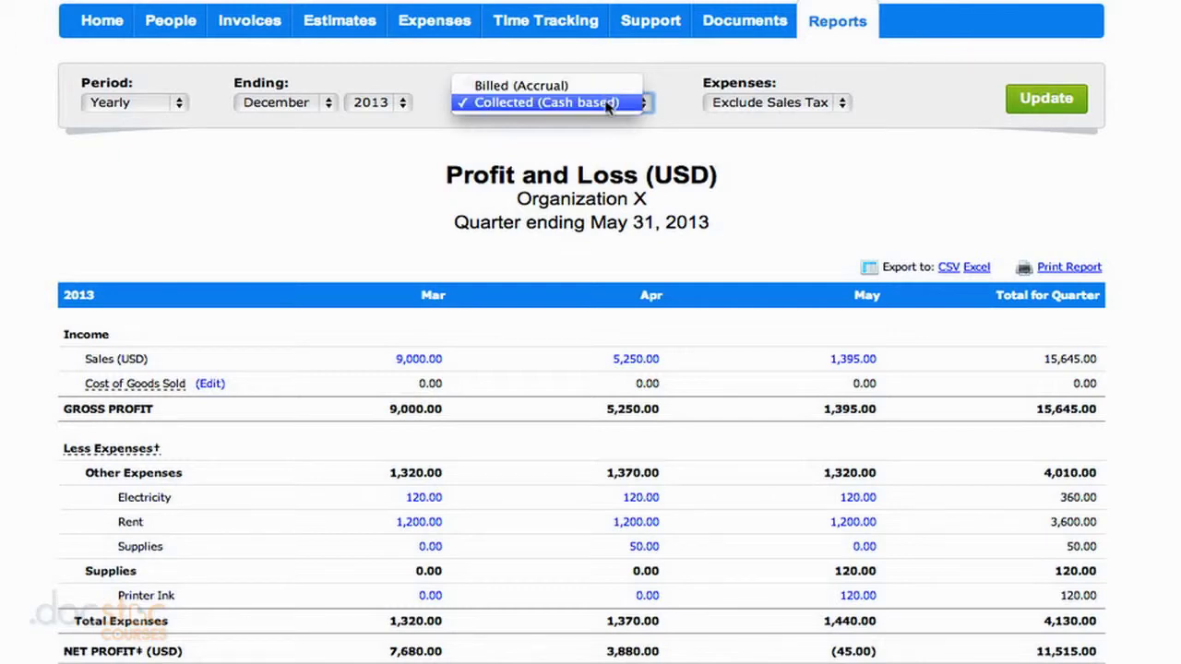
click(607, 107)
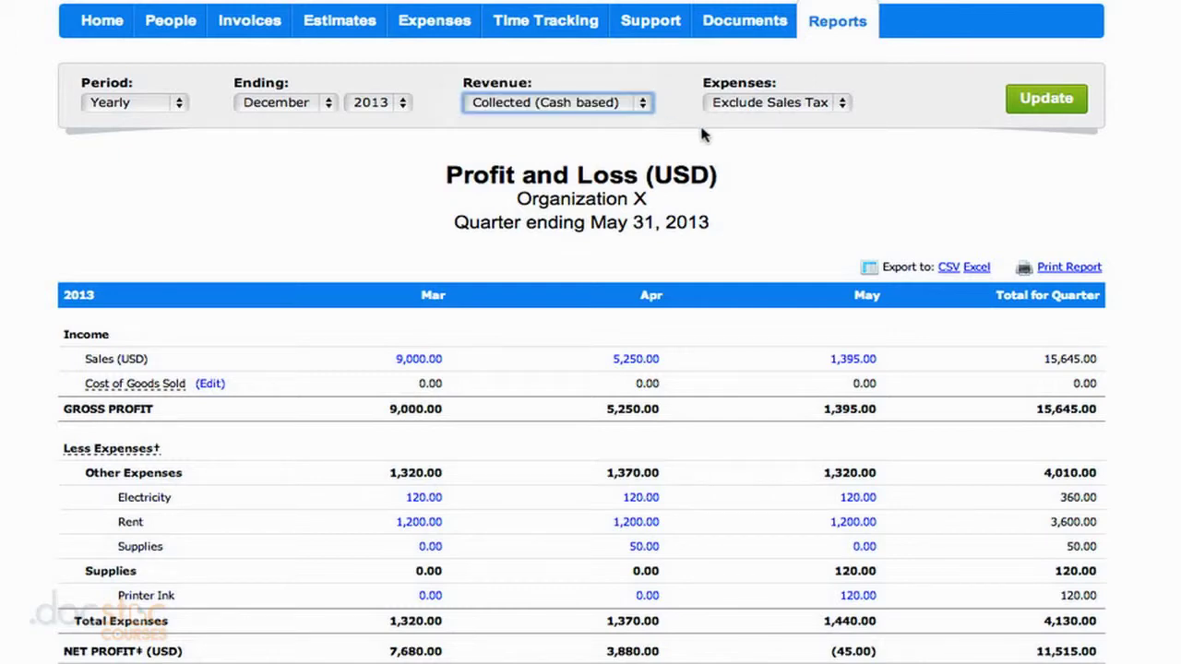
click(842, 106)
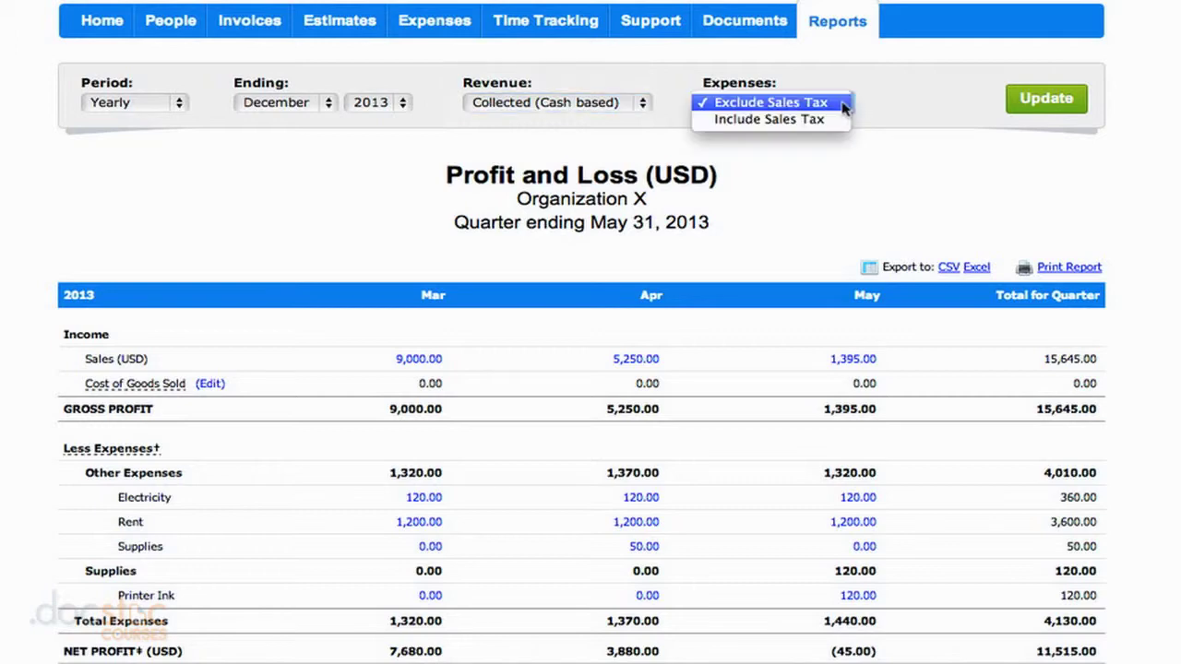
click(878, 109)
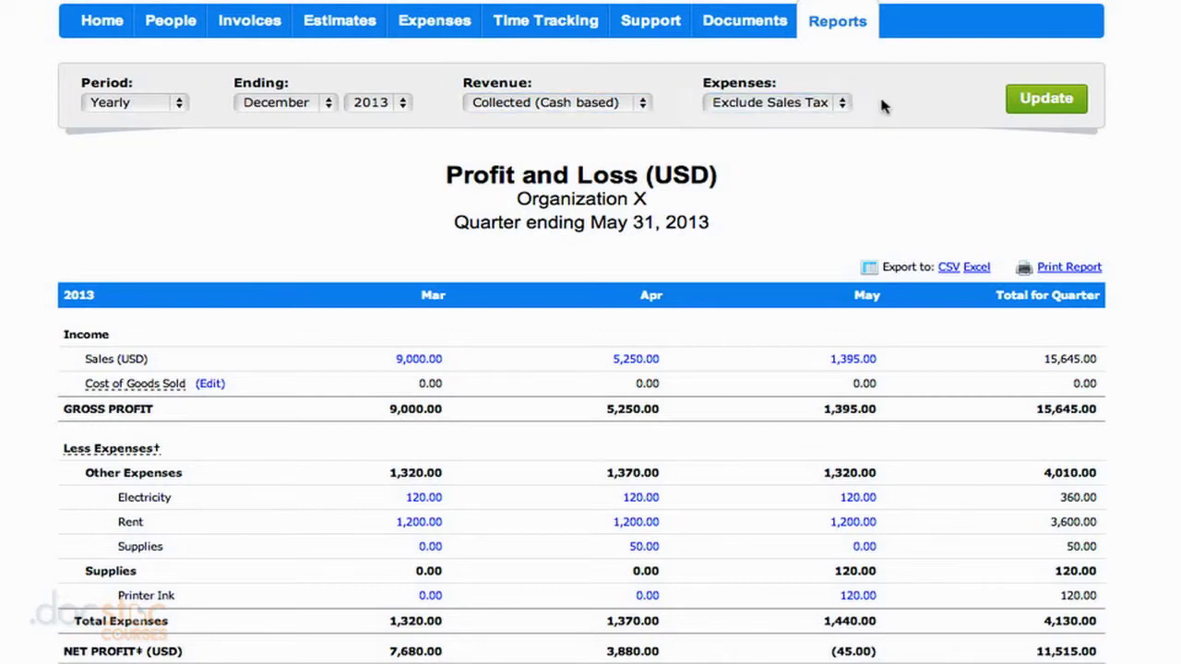
click(1043, 107)
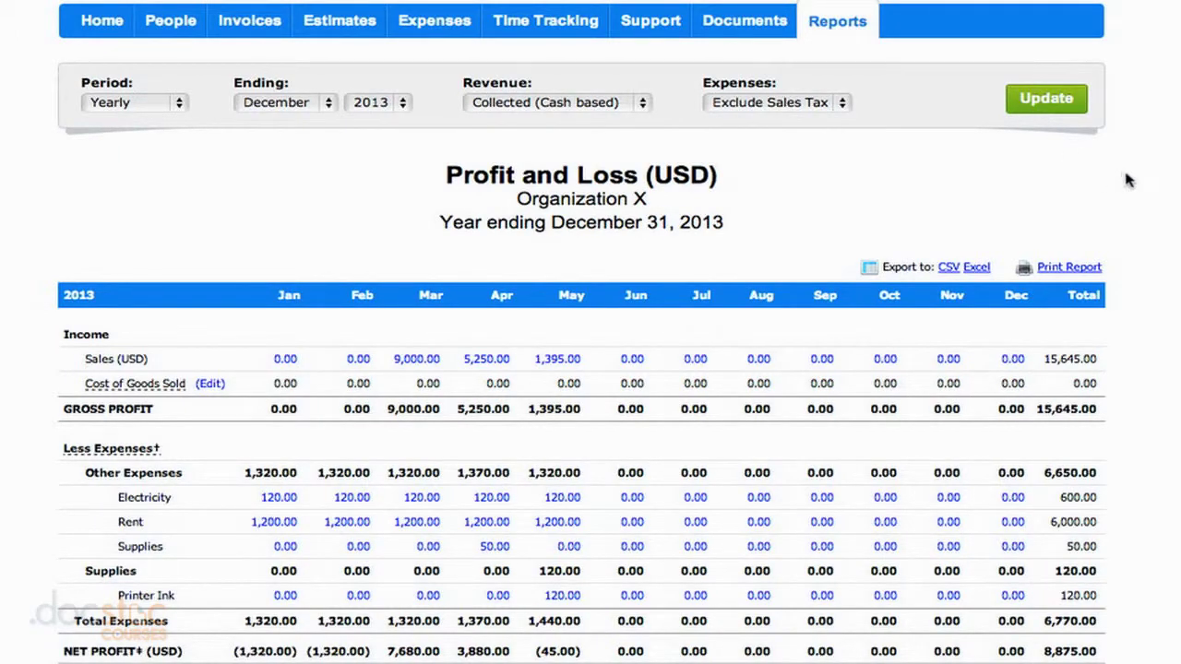
scroll(1162, 189, down, 1)
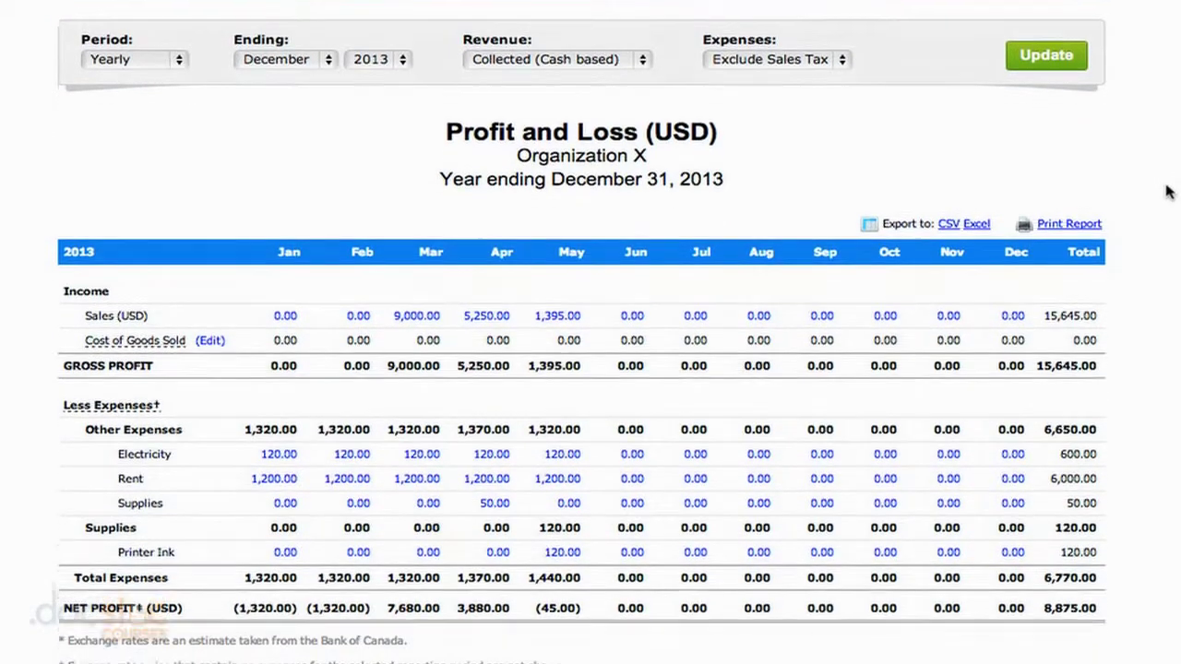
scroll(1164, 191, down, 2)
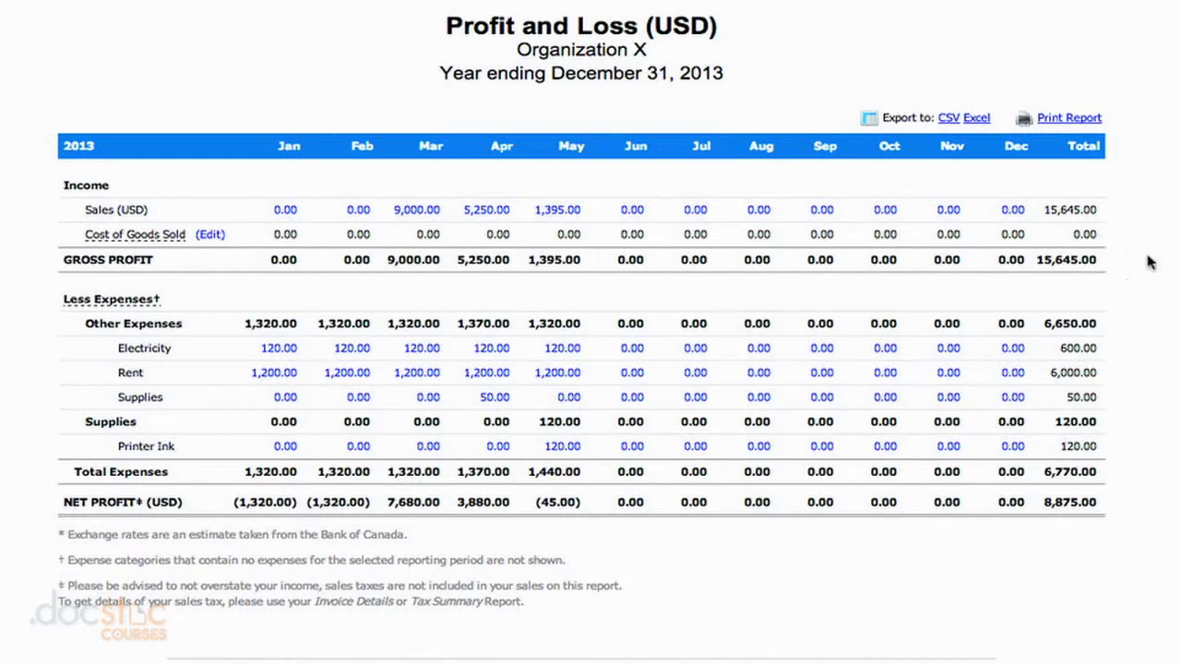
scroll(1148, 263, down, 1)
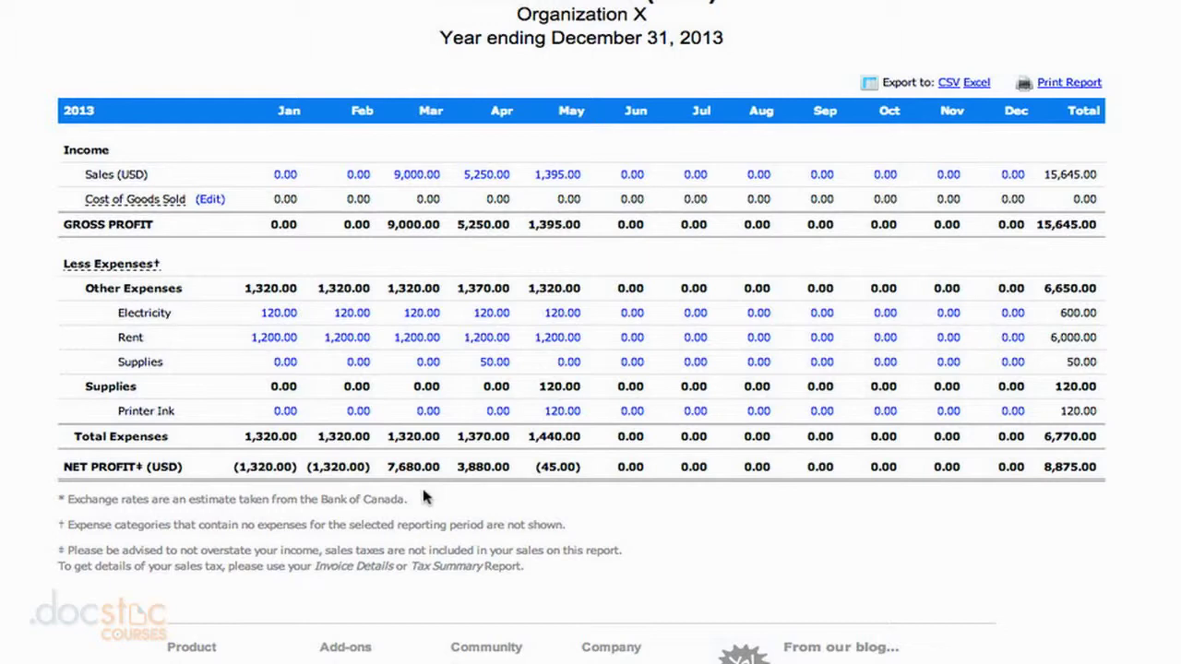
scroll(420, 484, up, 3)
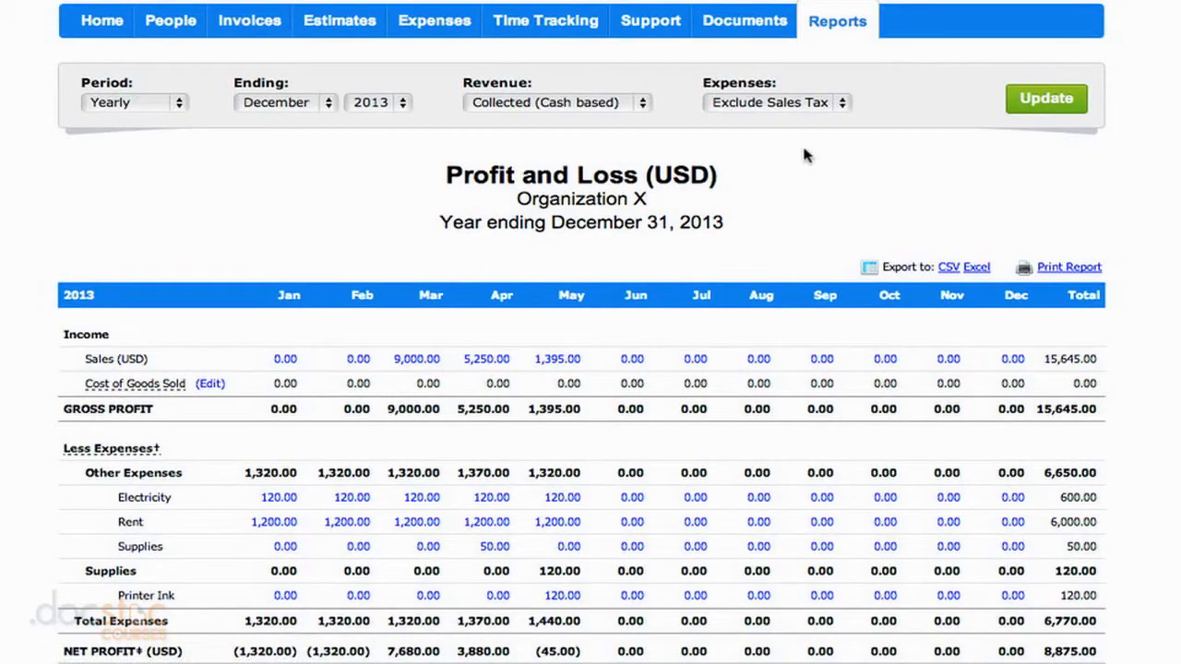
From All Reports, open Balance Sheet and create a new balance sheet
click(839, 23)
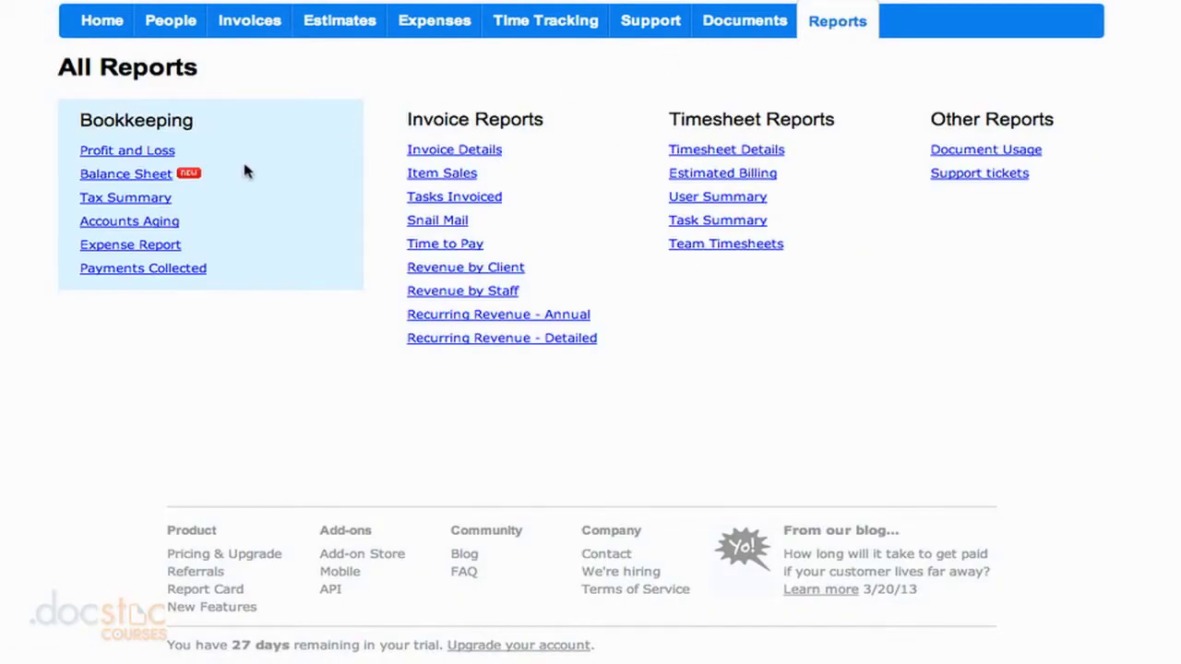
click(162, 180)
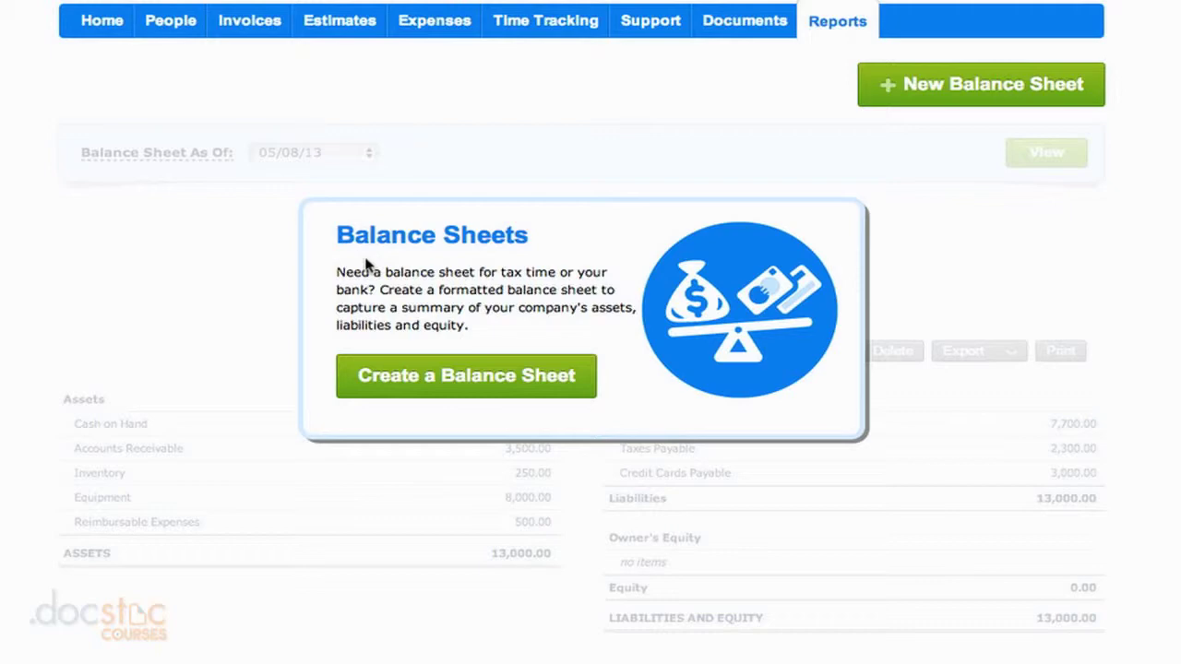
click(459, 376)
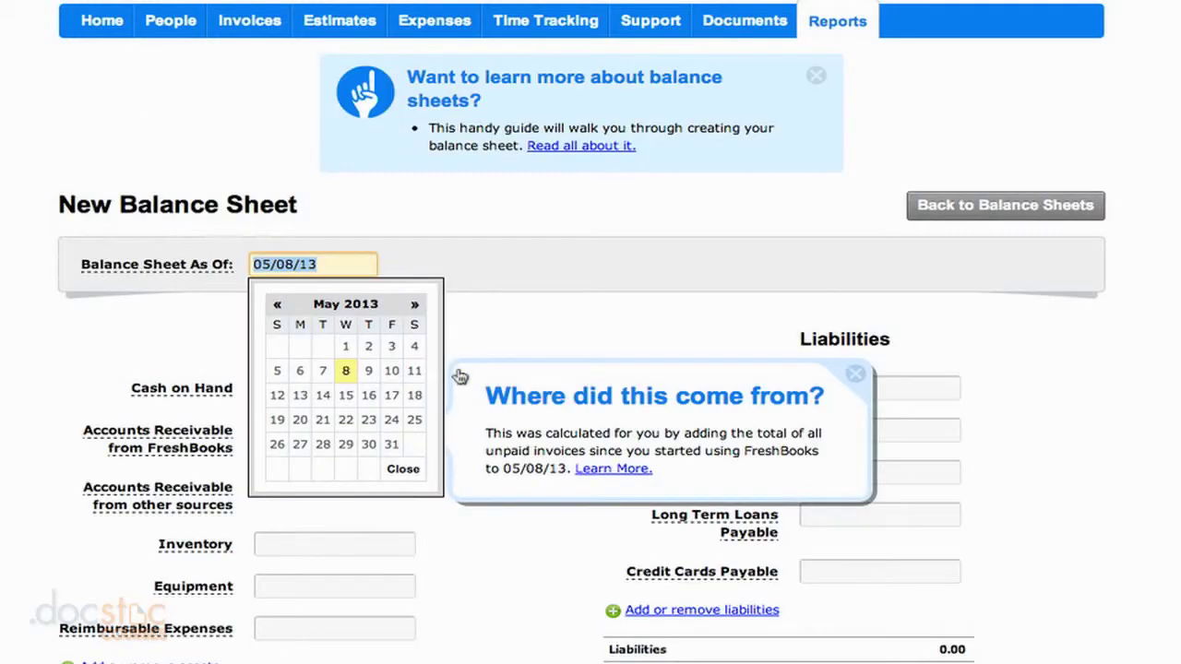
Dismiss the date calendar and help note, review the form, and return to All Reports
click(527, 309)
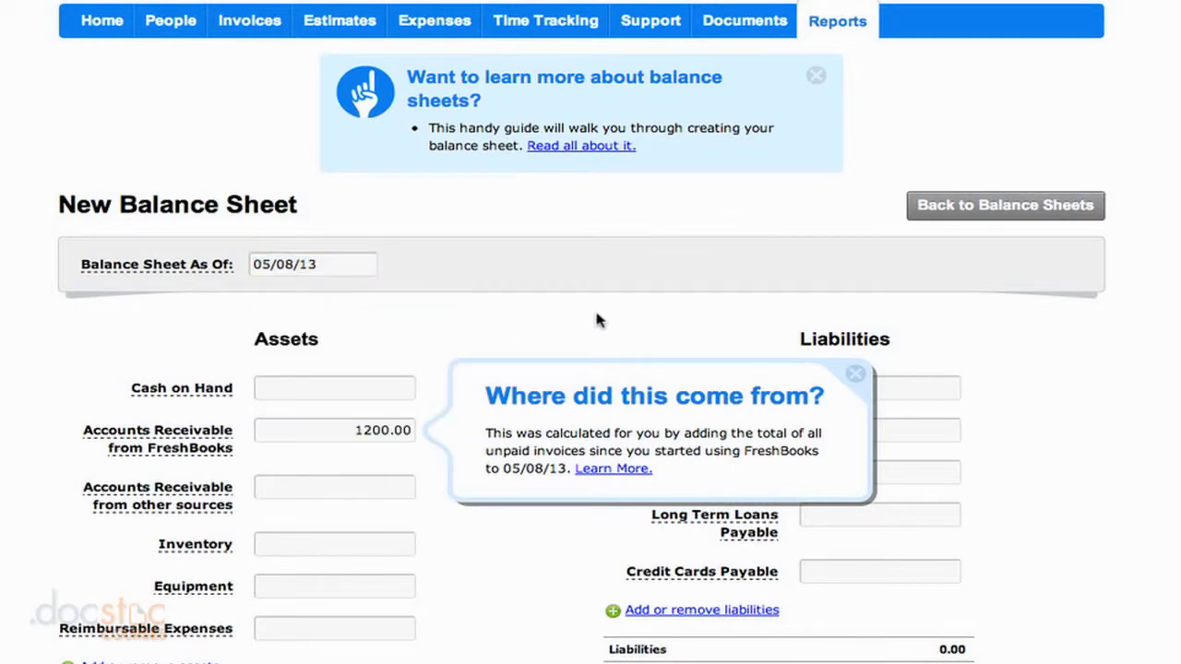
click(855, 373)
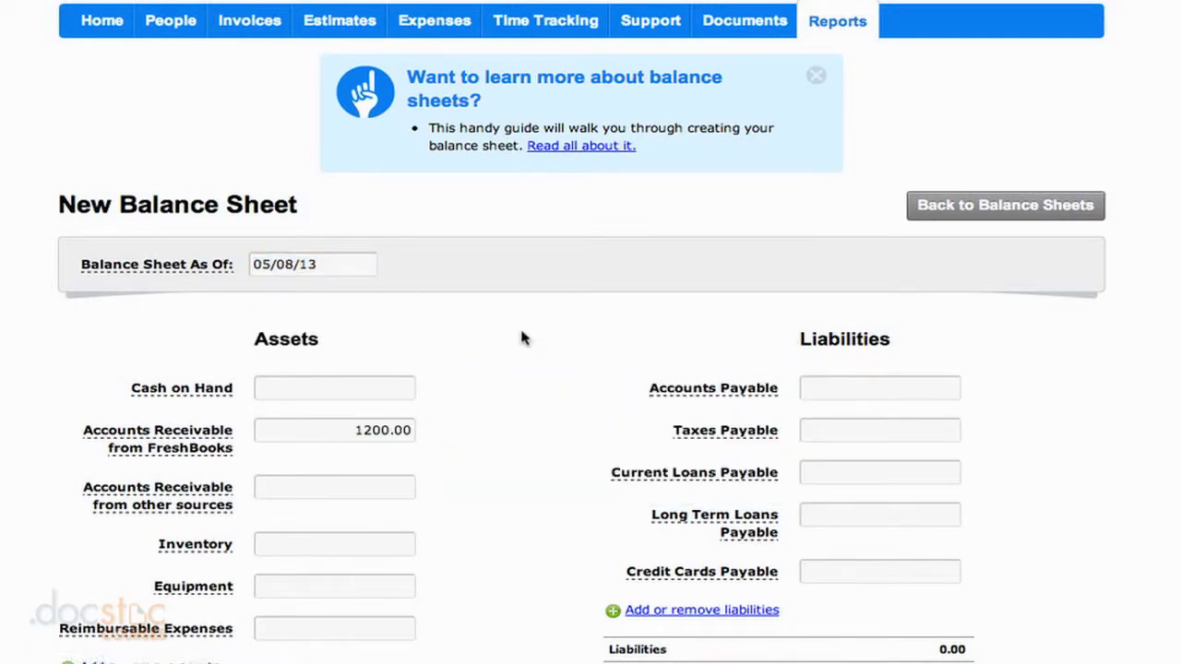
scroll(514, 339, down, 1)
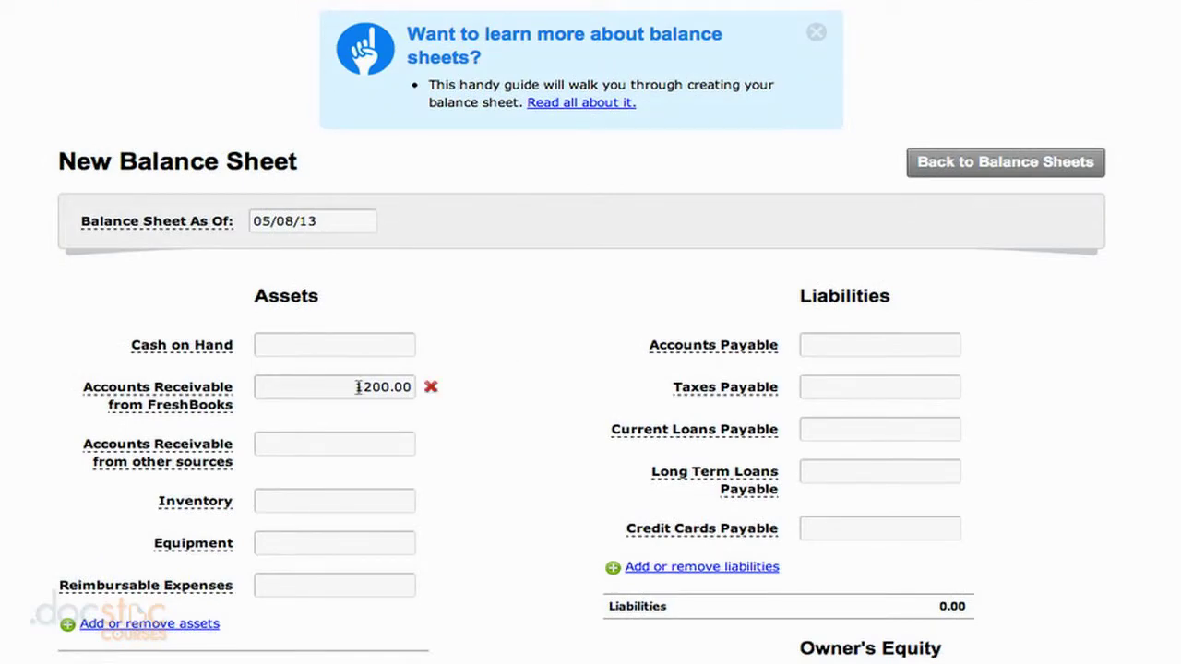
scroll(490, 381, down, 2)
scroll(510, 366, down, 3)
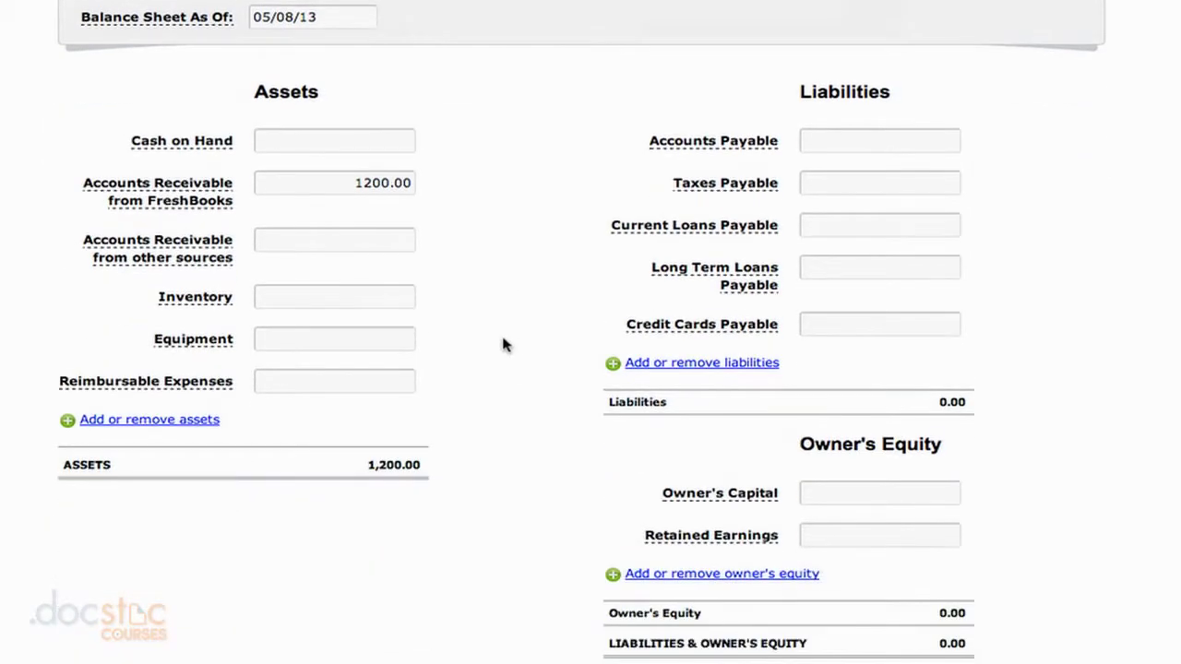
scroll(508, 338, down, 2)
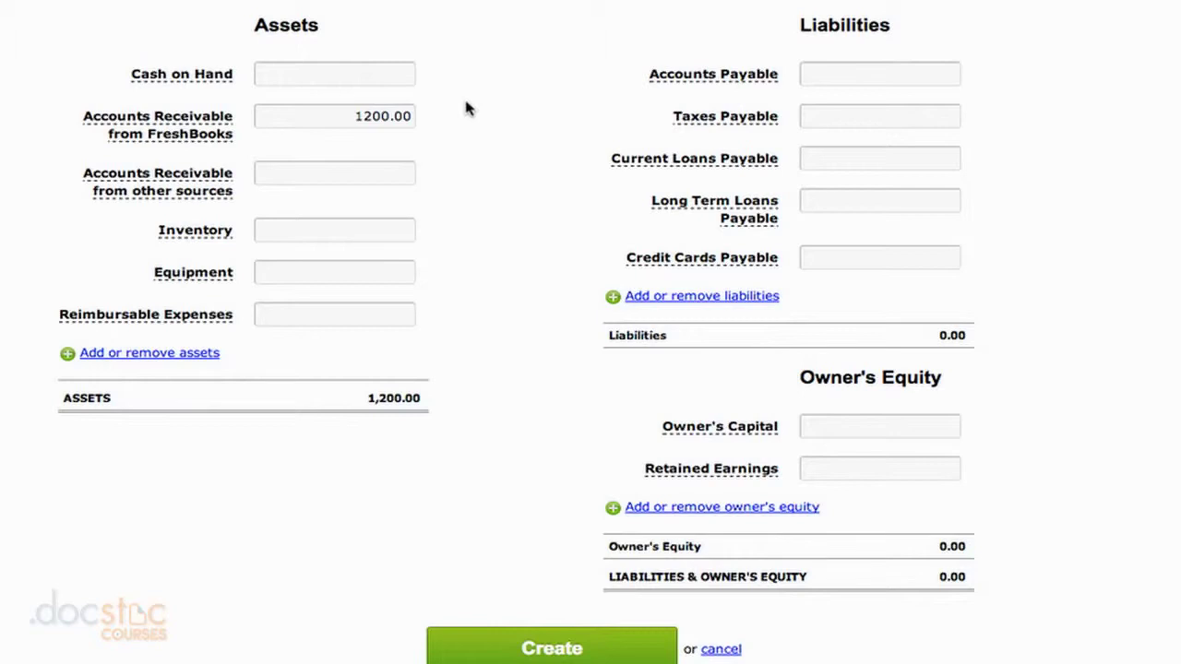
mouse_move(390, 271)
scroll(541, 580, up, 4)
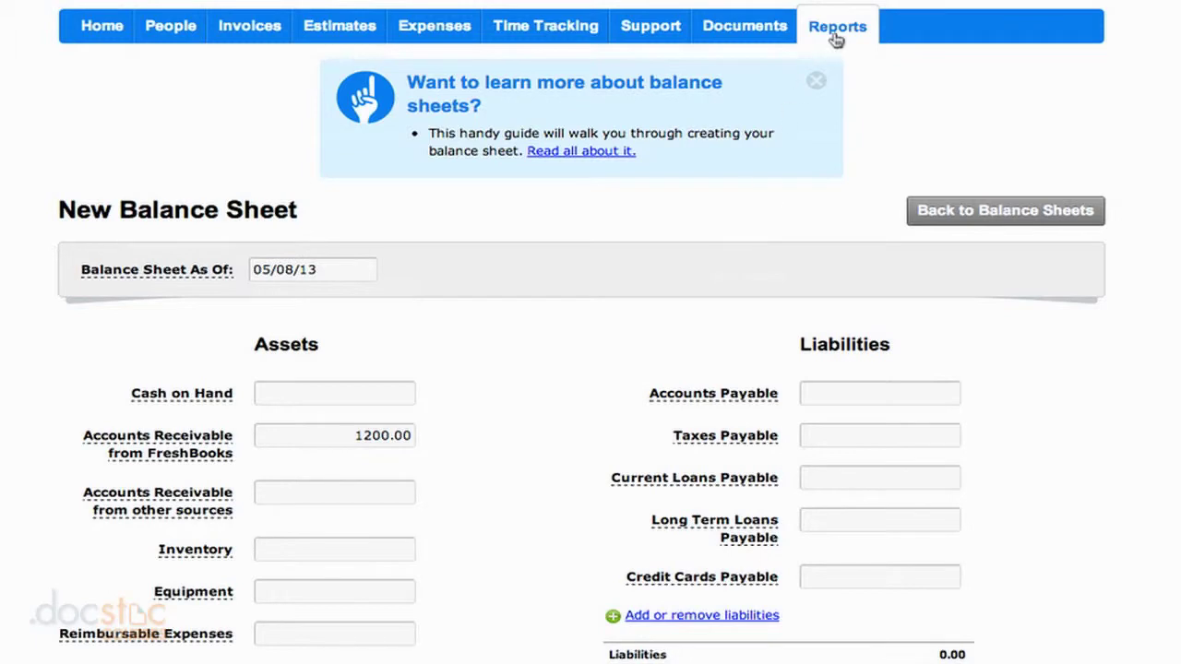
click(835, 33)
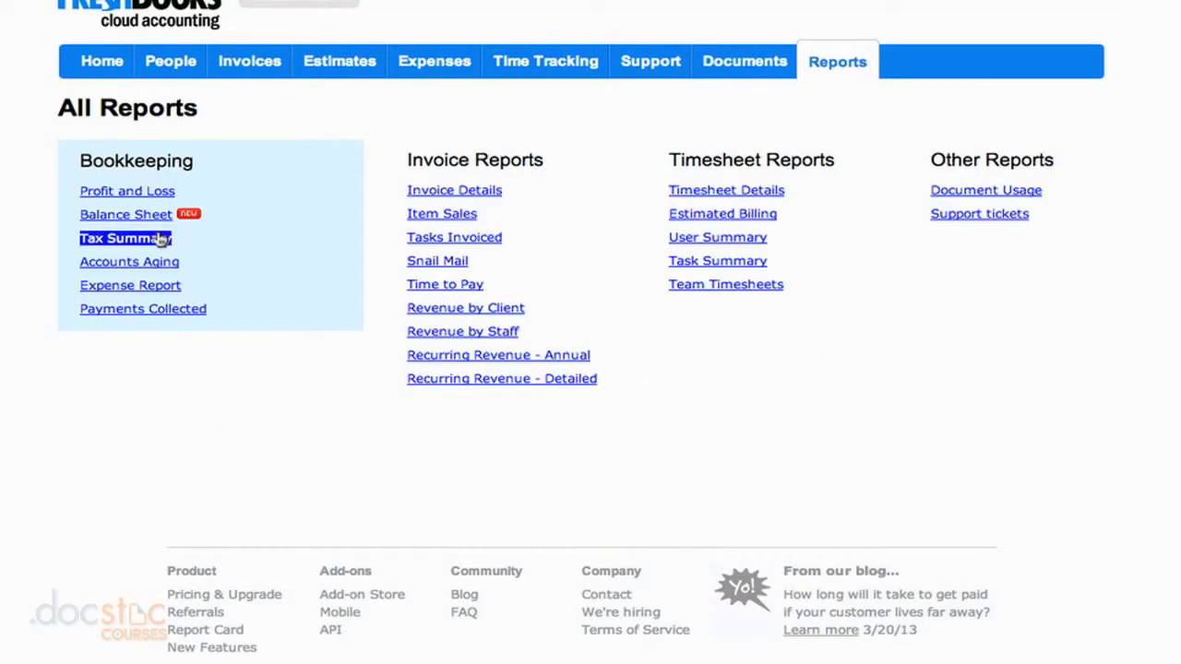
Open the Tax Summary report under Bookkeeping
click(129, 238)
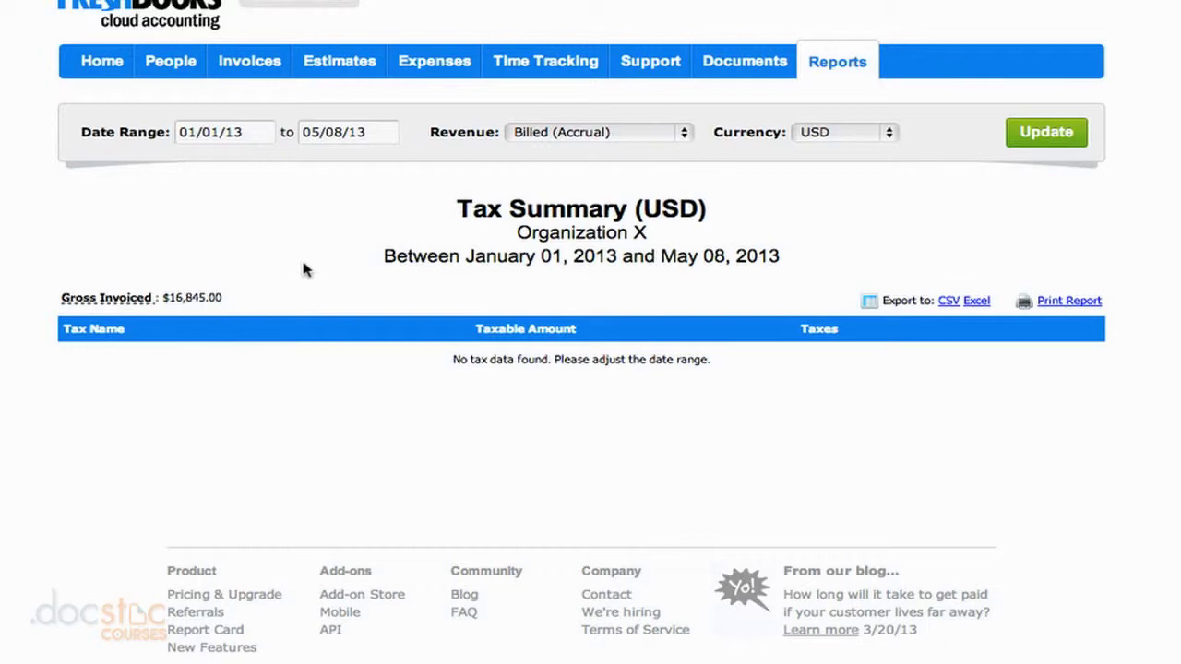
Return to All Reports and open the Accounts Aging report
click(836, 64)
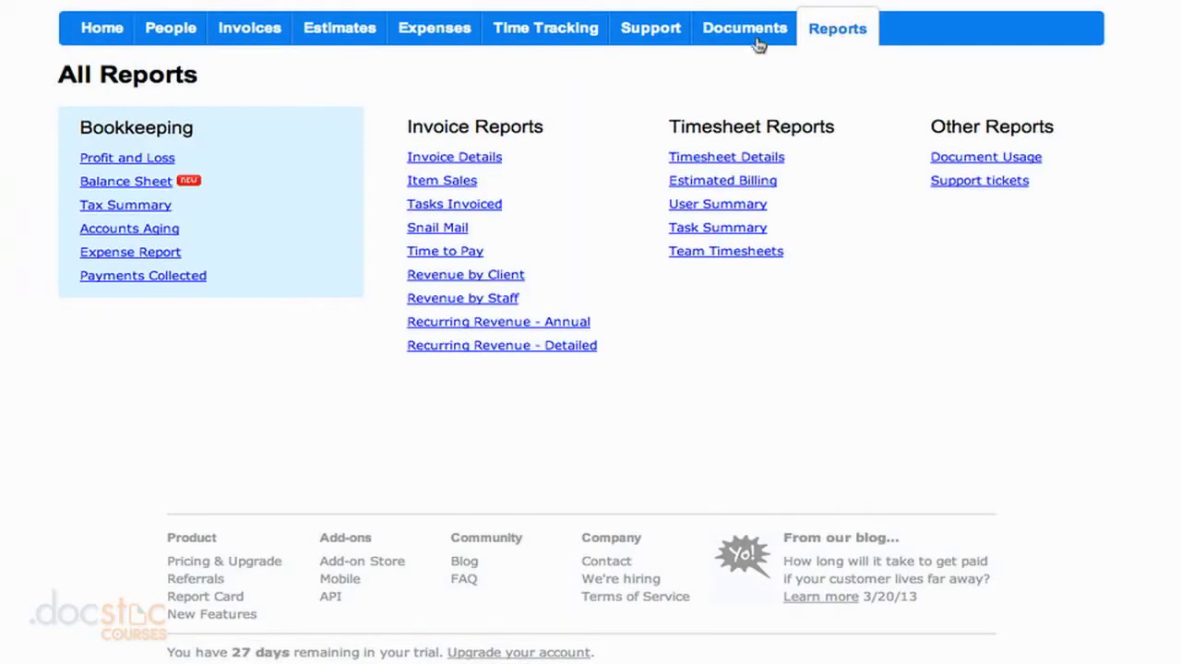
click(162, 230)
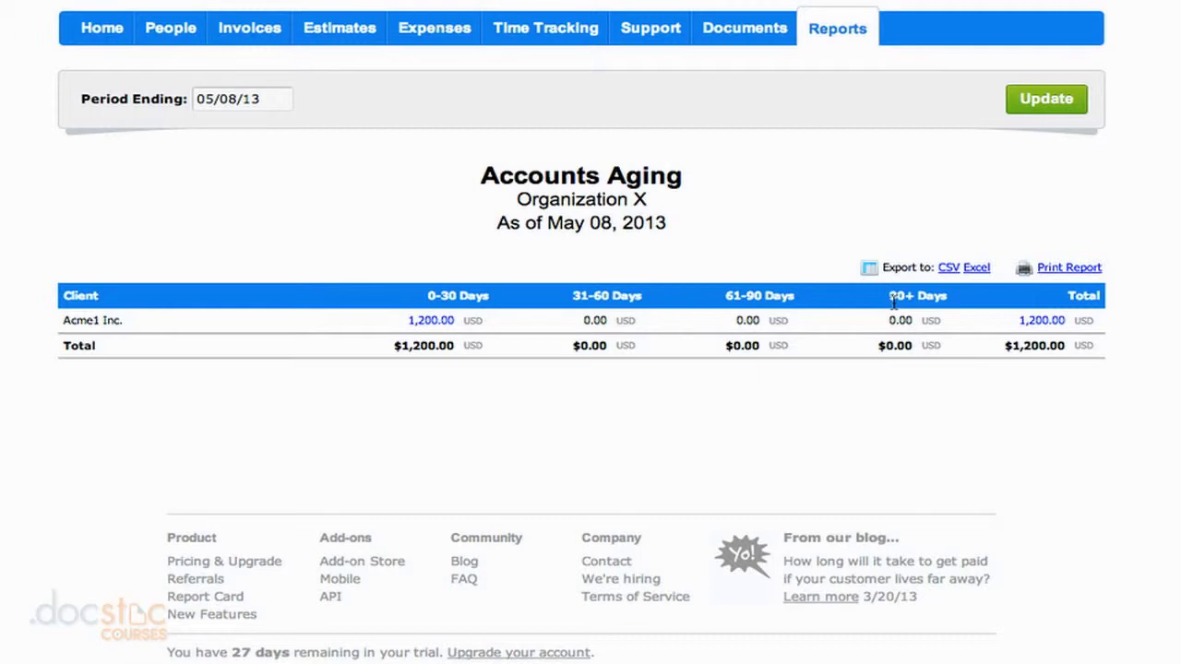
Return to All Reports and open the Expense Report
click(837, 33)
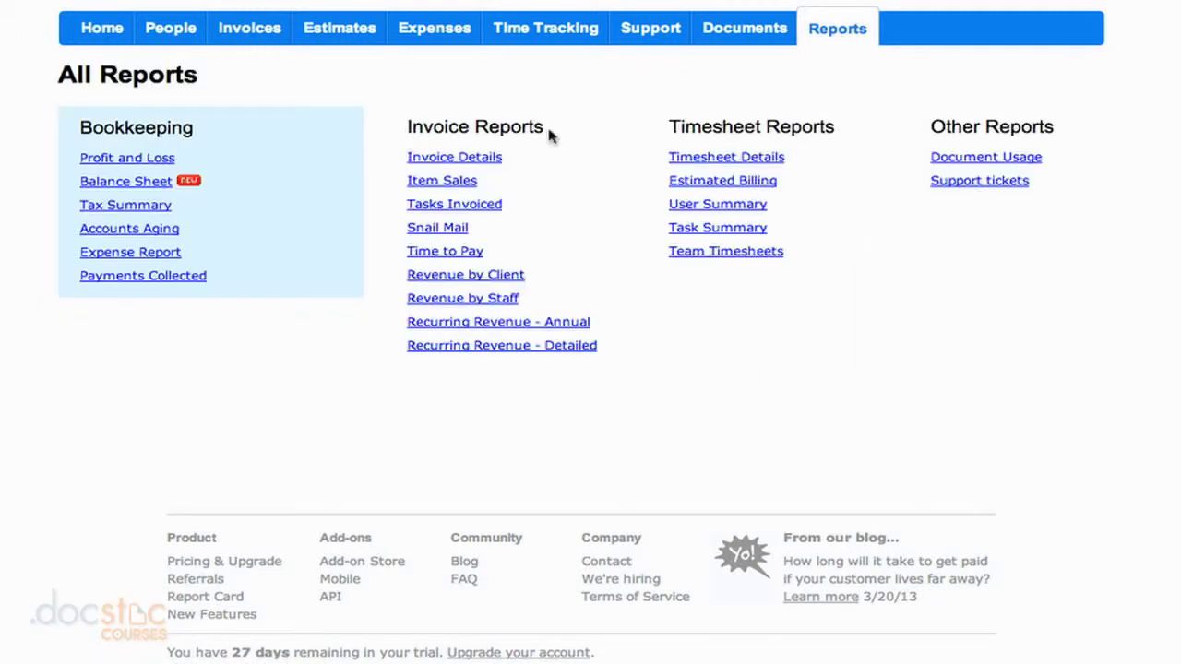
click(159, 255)
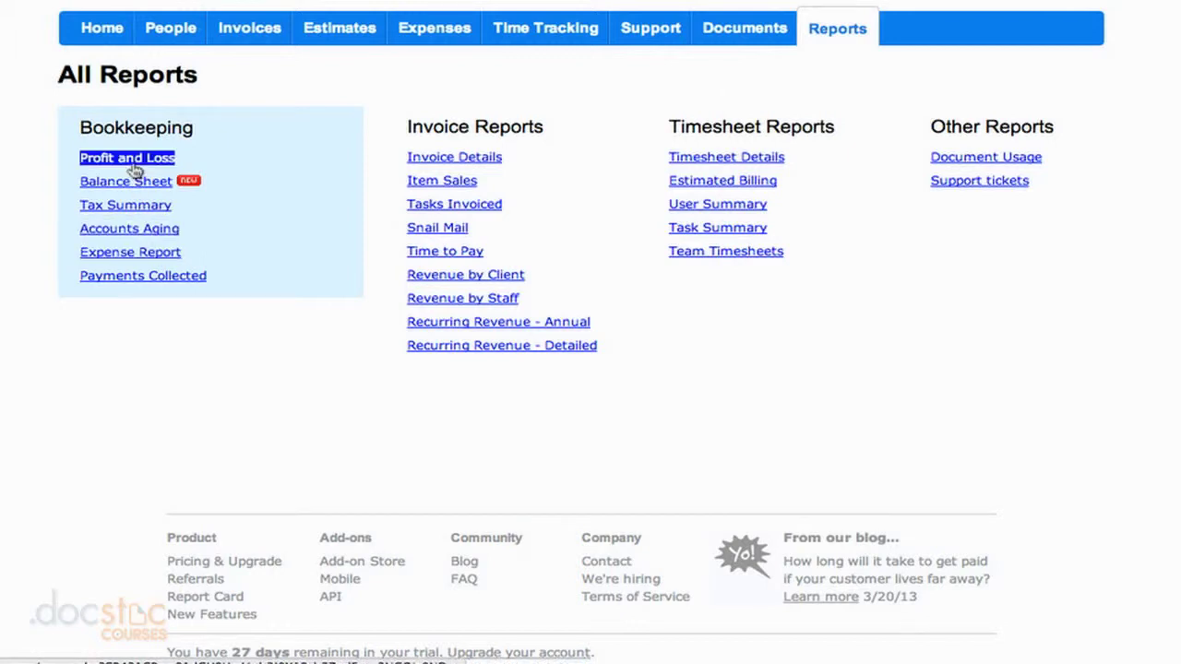
click(164, 258)
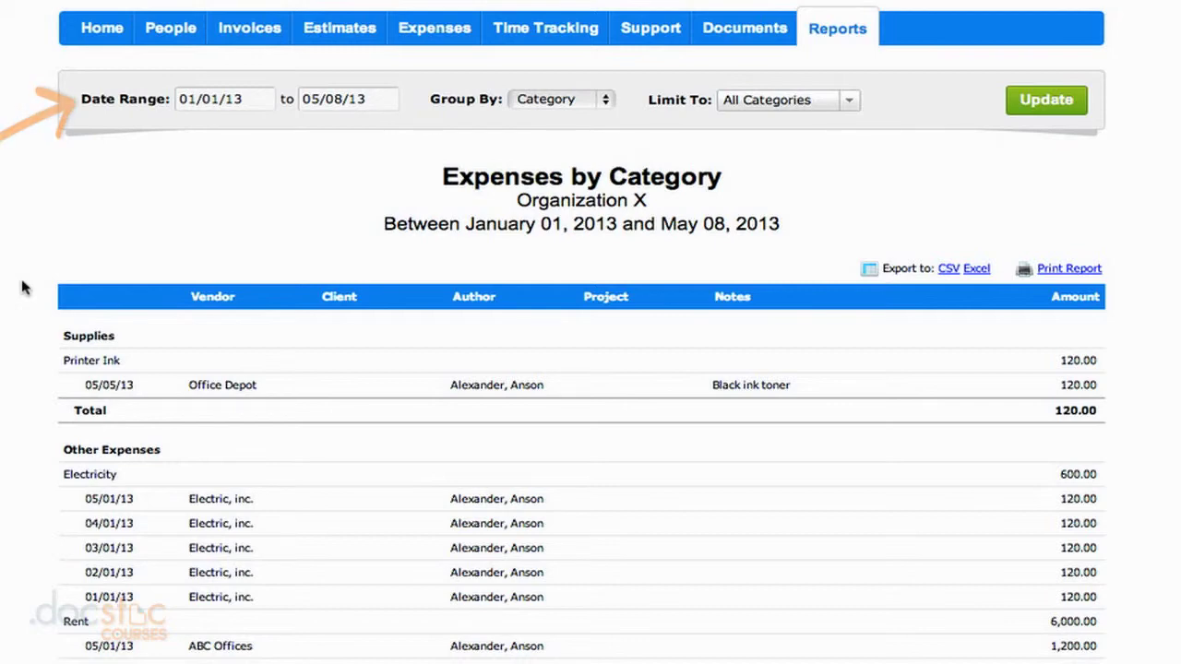
Review the expense category rows, highlighting the Electricity category
scroll(23, 288, down, 5)
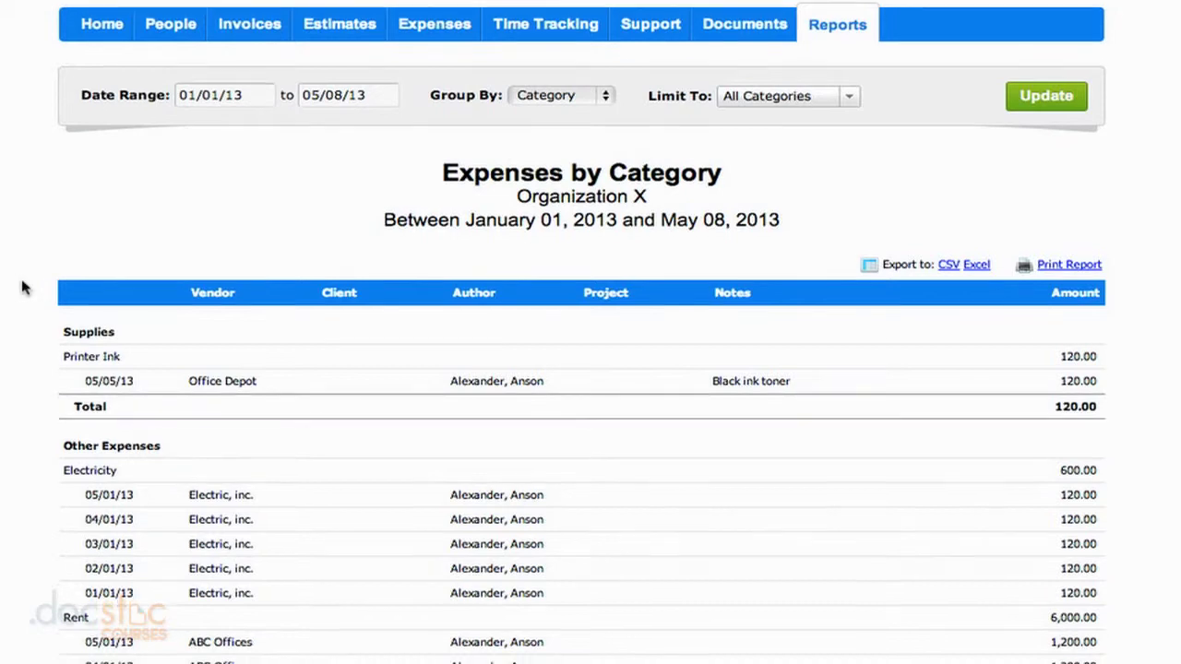
scroll(13, 120, down, 1)
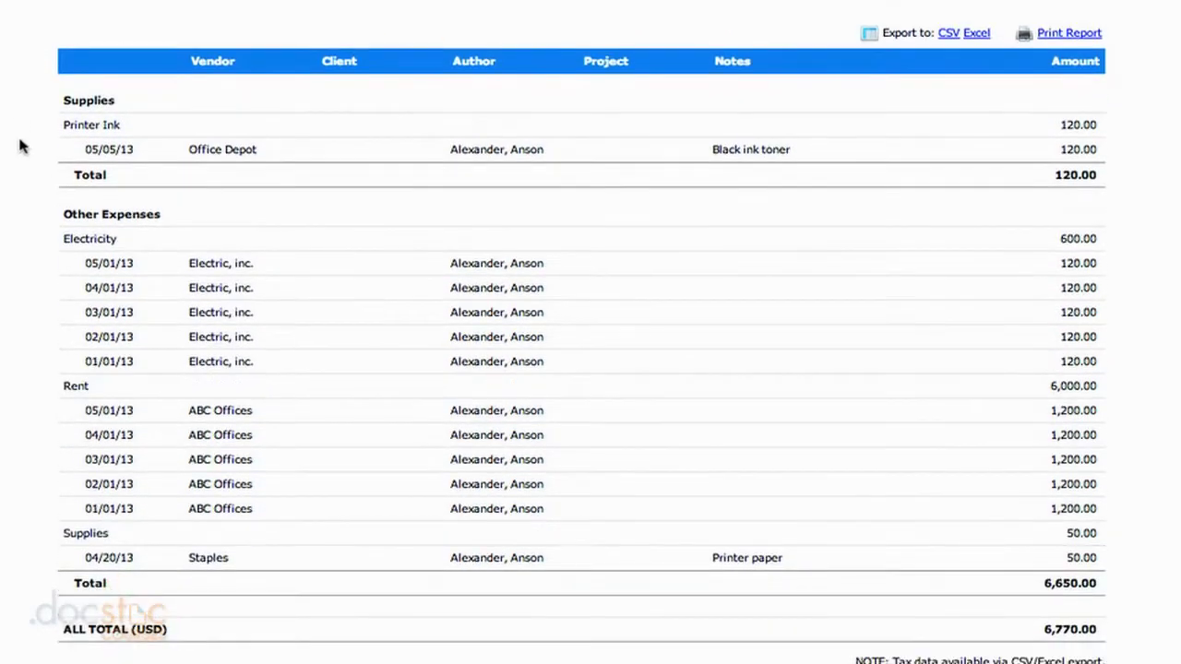
drag(65, 239, 118, 240)
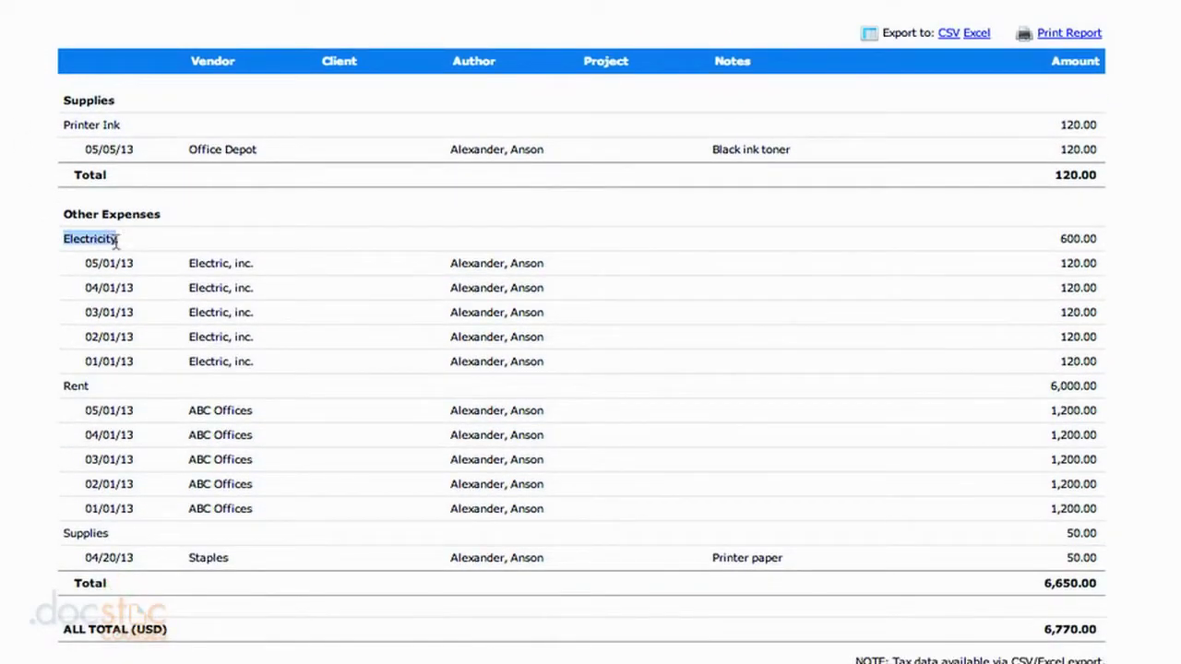
click(163, 242)
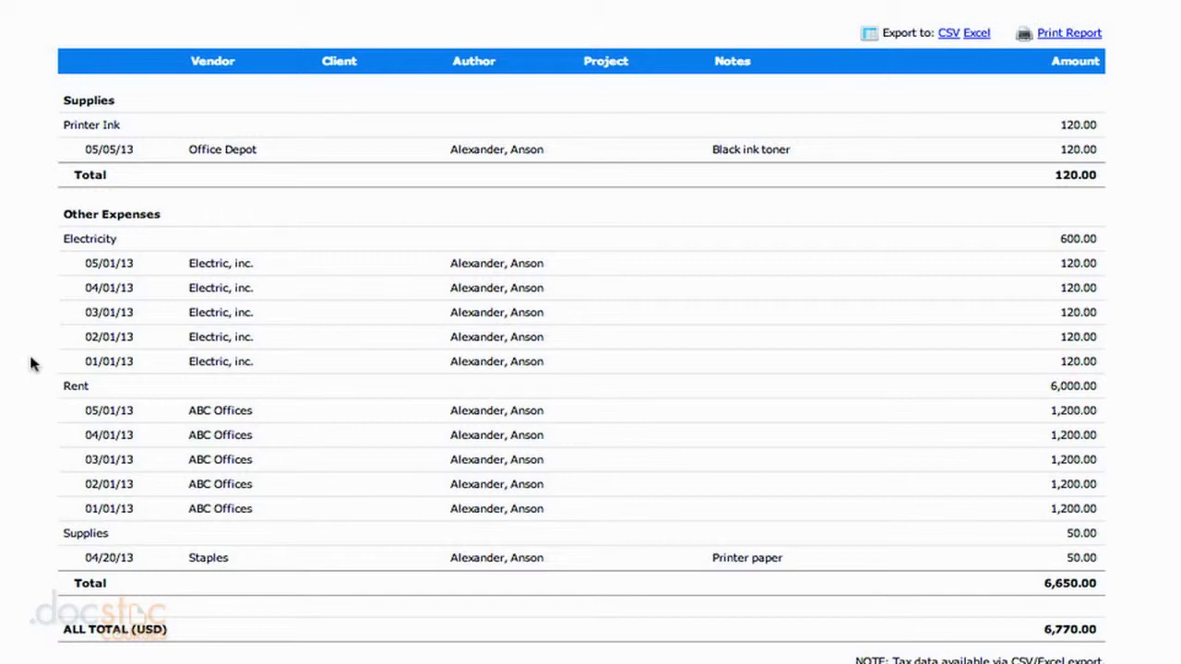
scroll(30, 363, down, 2)
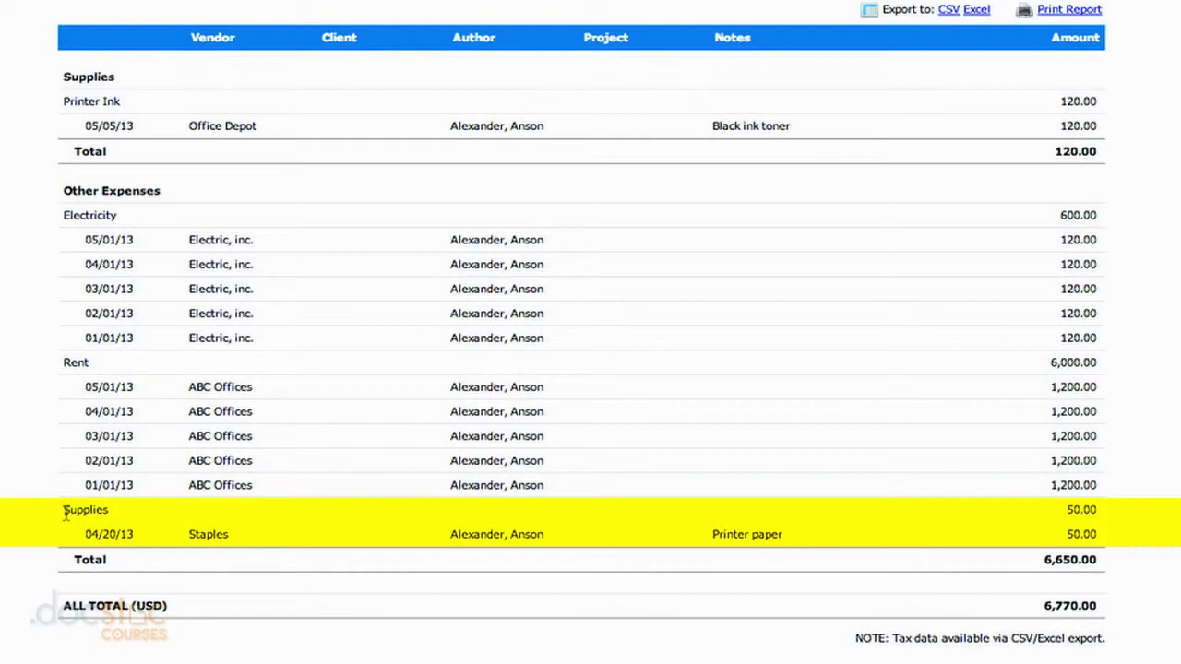
scroll(64, 517, up, 5)
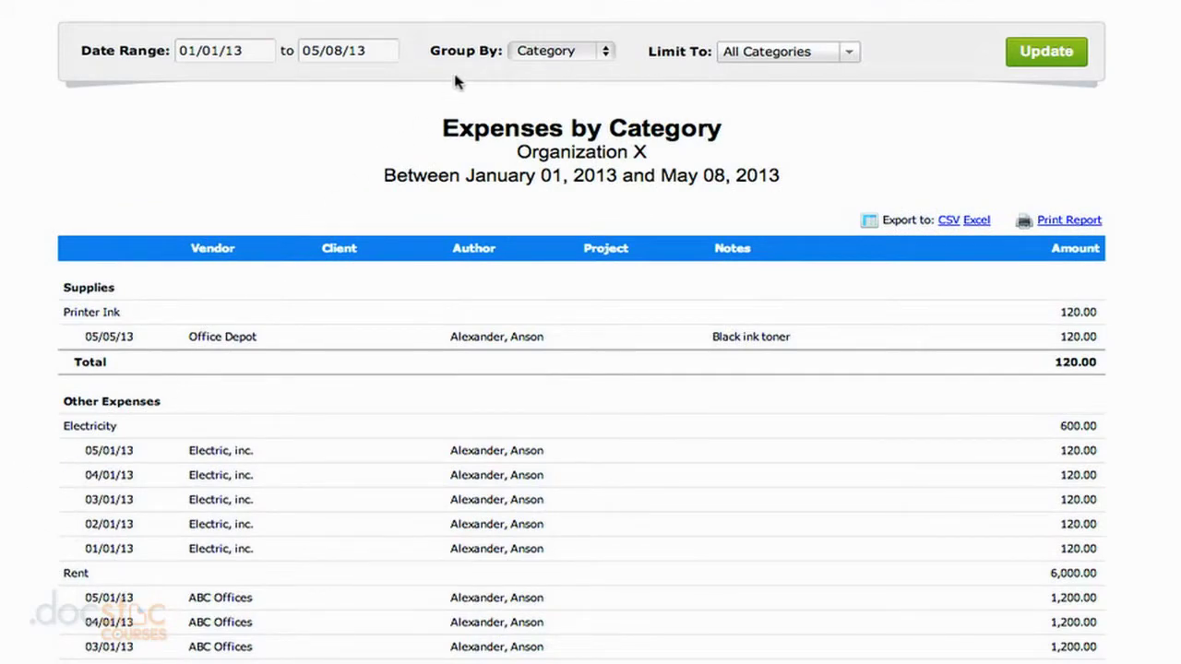
View the Group By options keeping Category, then return to All Reports
click(595, 55)
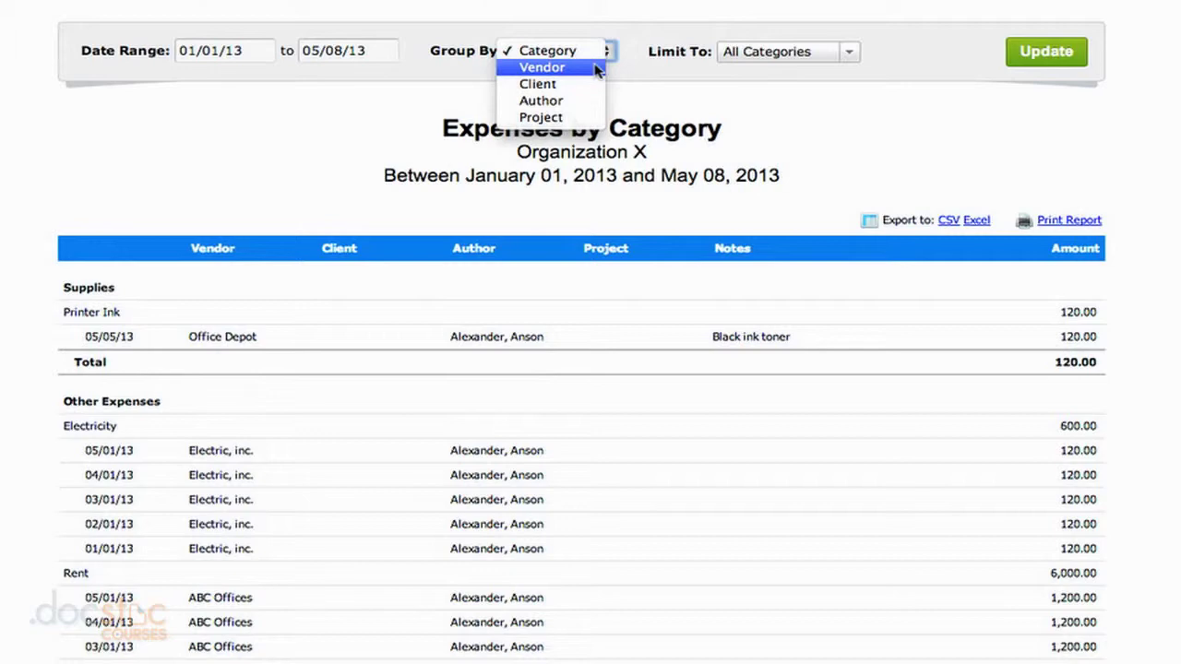
click(747, 73)
scroll(818, 129, up, 2)
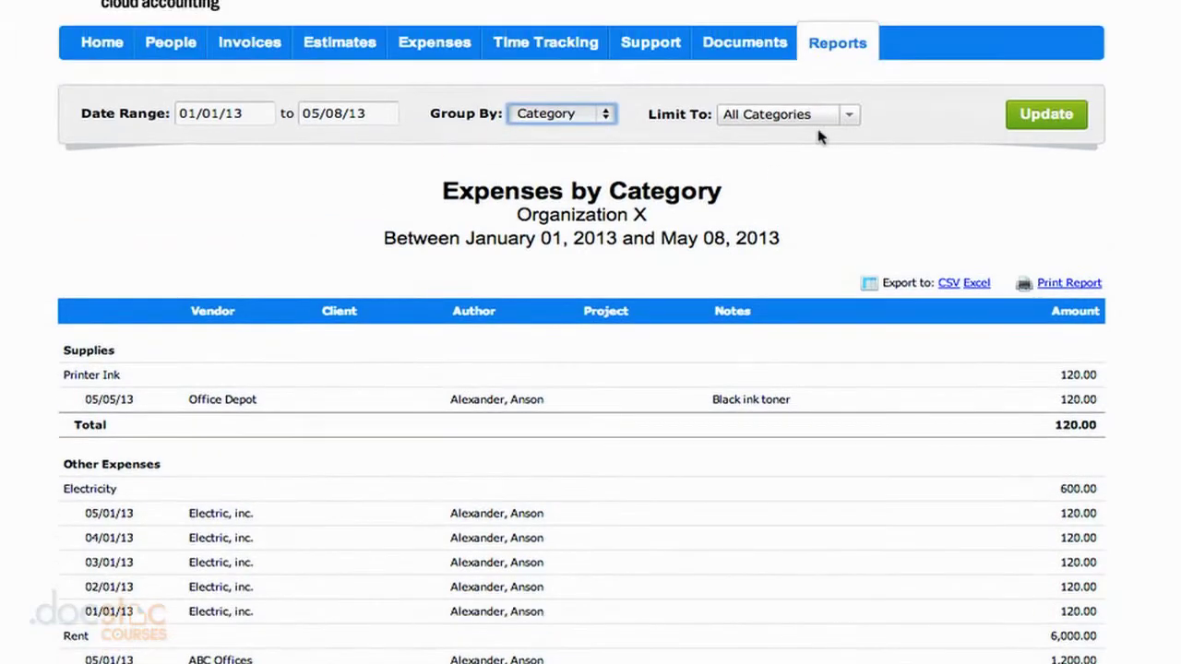
click(839, 46)
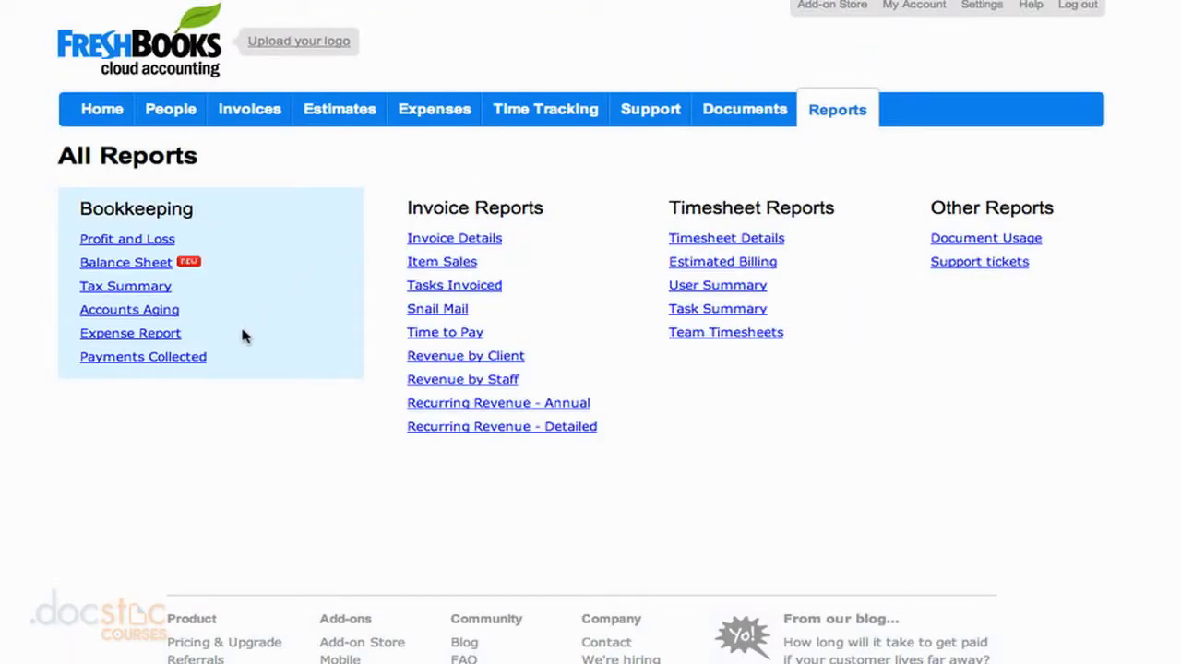
Open Payments Collected and set its start date to January 1, 2013
click(198, 362)
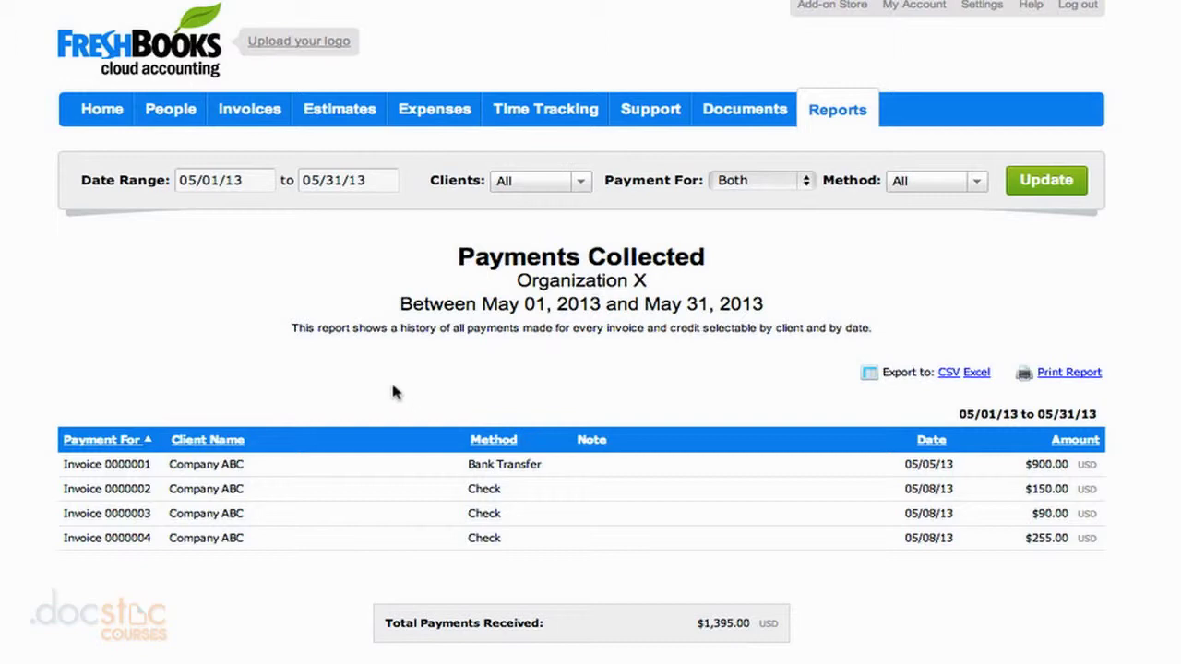
click(227, 182)
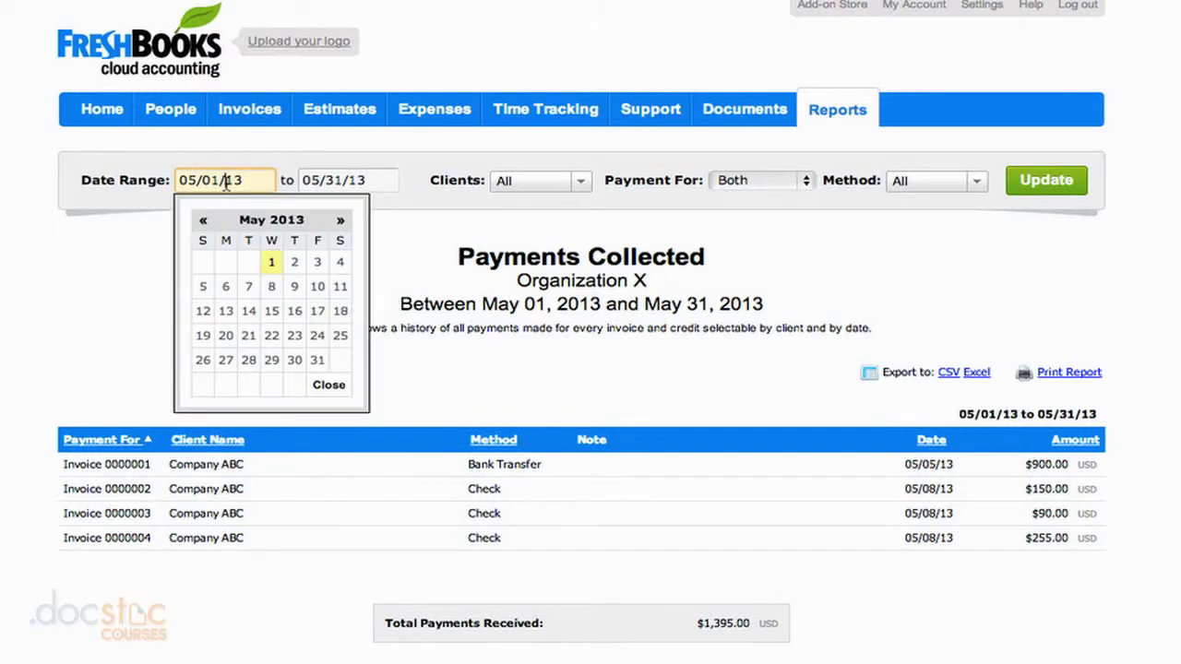
click(204, 222)
click(204, 221)
click(204, 222)
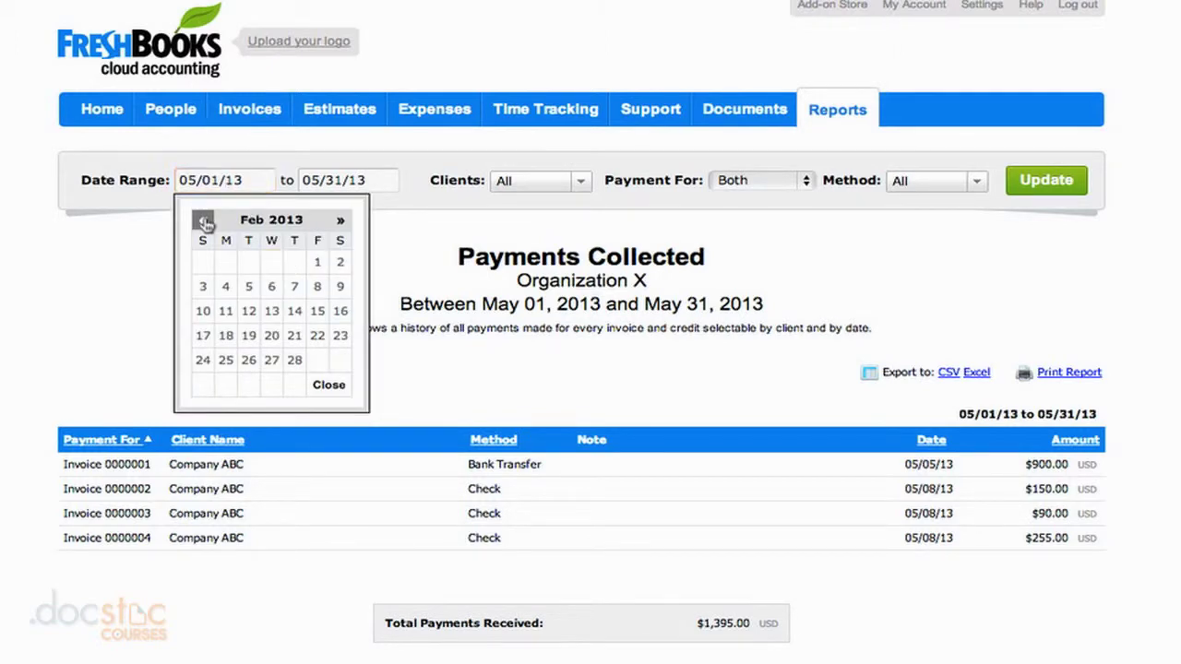
click(204, 221)
click(248, 262)
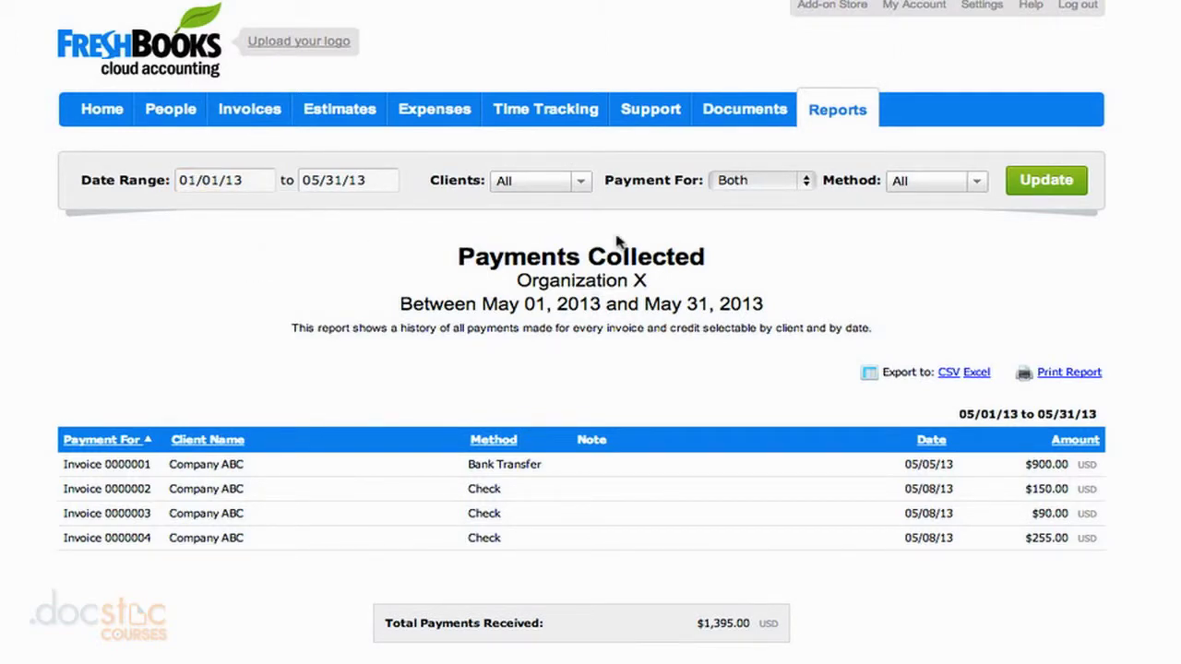
click(1024, 182)
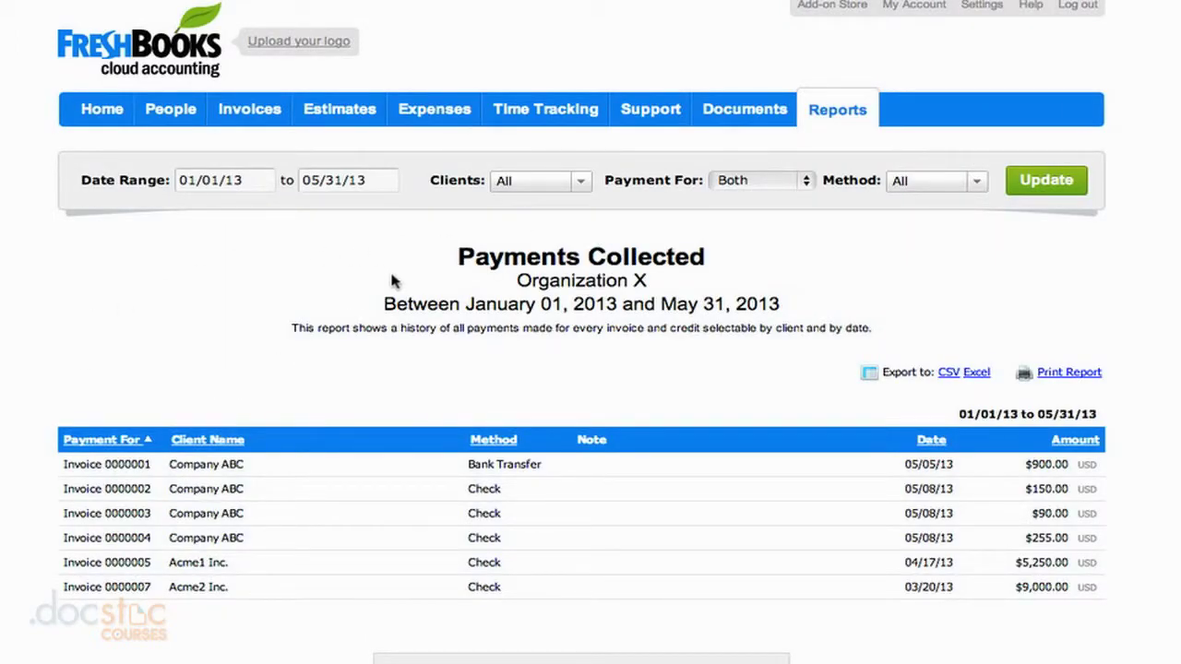
Filter the report to client Company ABC, then go back to All Reports
click(581, 183)
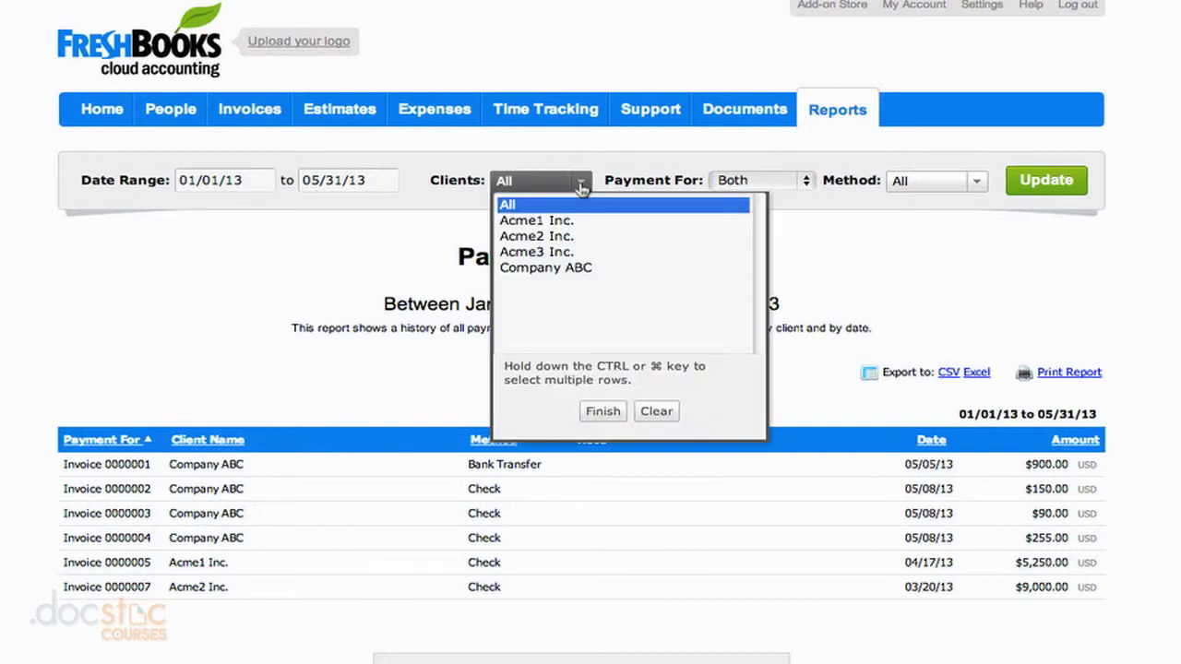
click(575, 267)
click(600, 412)
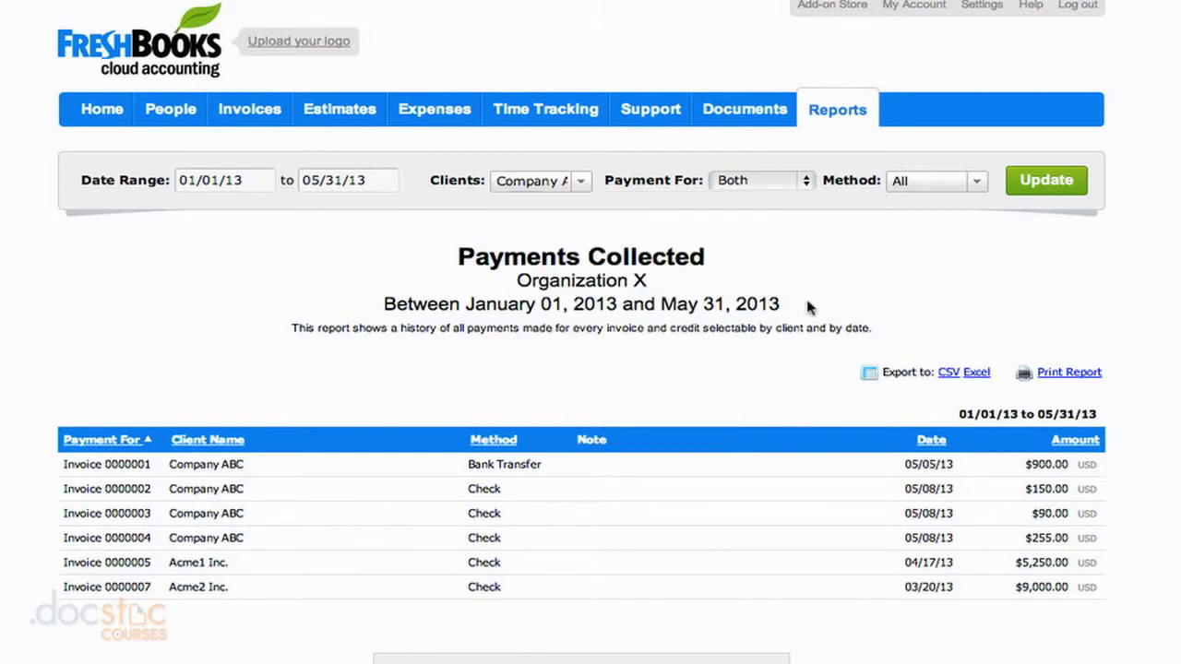
click(1047, 182)
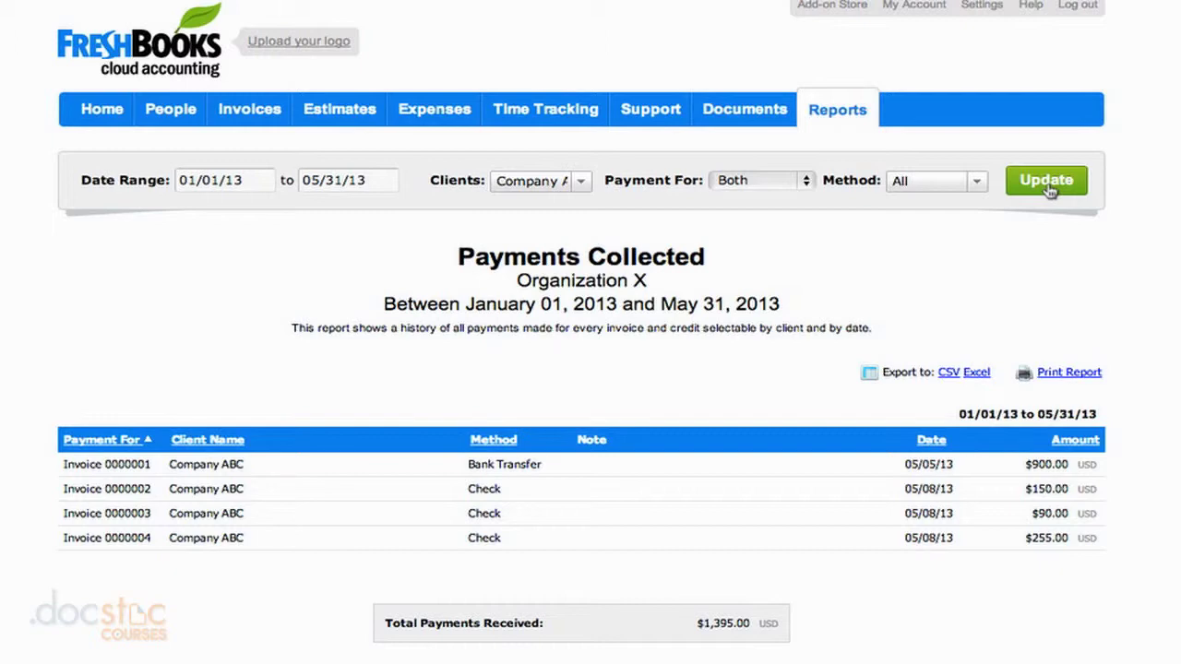
click(845, 115)
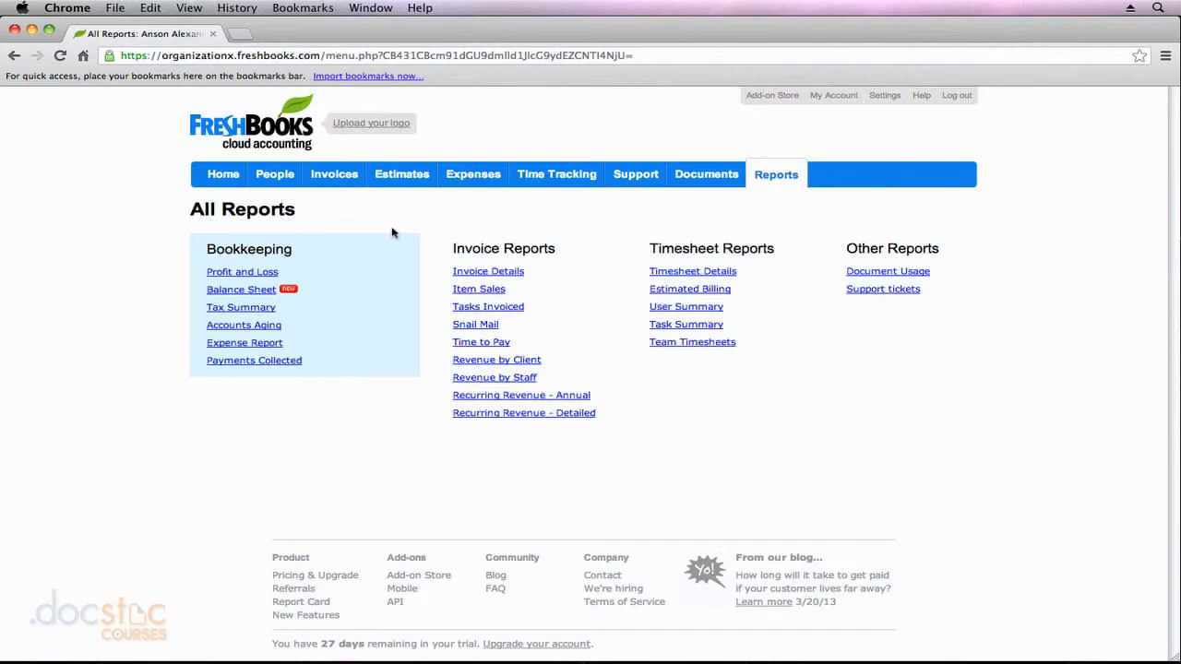
Open the Profit and Loss report from Bookkeeping and scroll to the 8,875.00 net profit
click(273, 272)
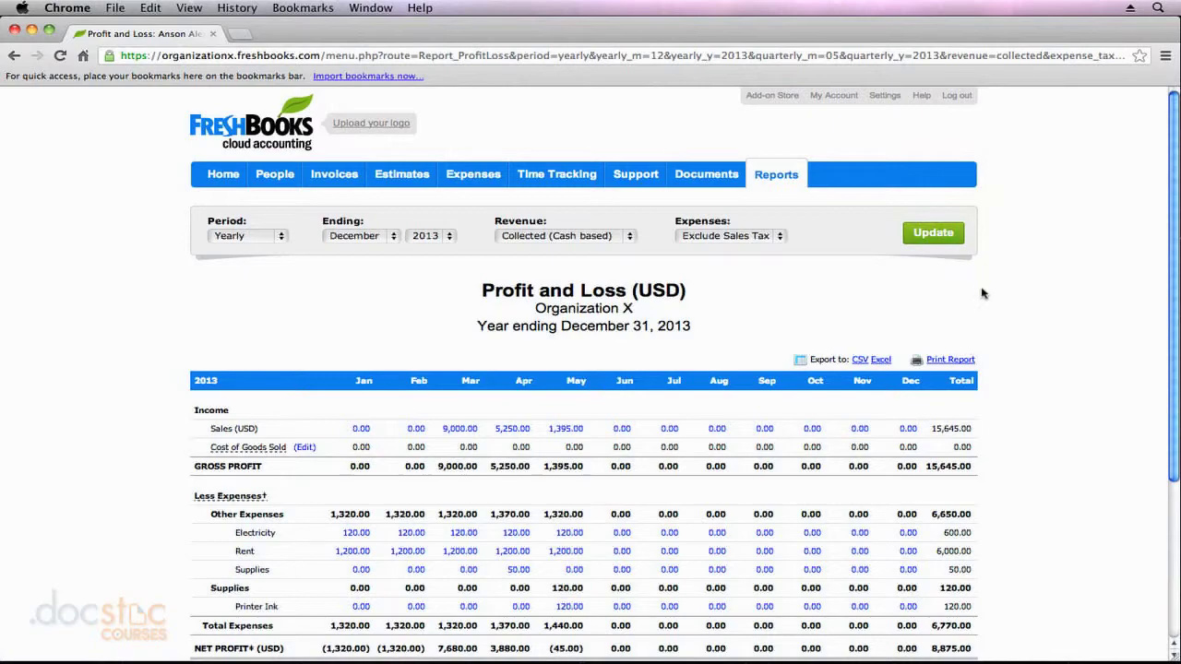
scroll(1019, 302, down, 1)
scroll(1023, 303, down, 3)
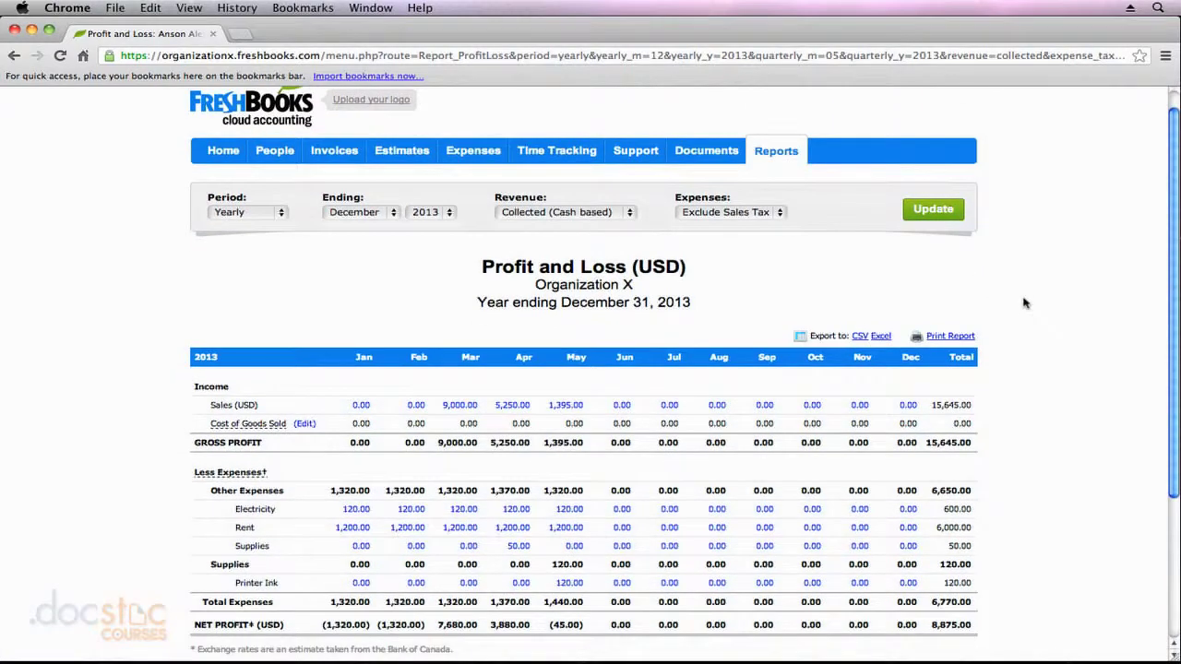